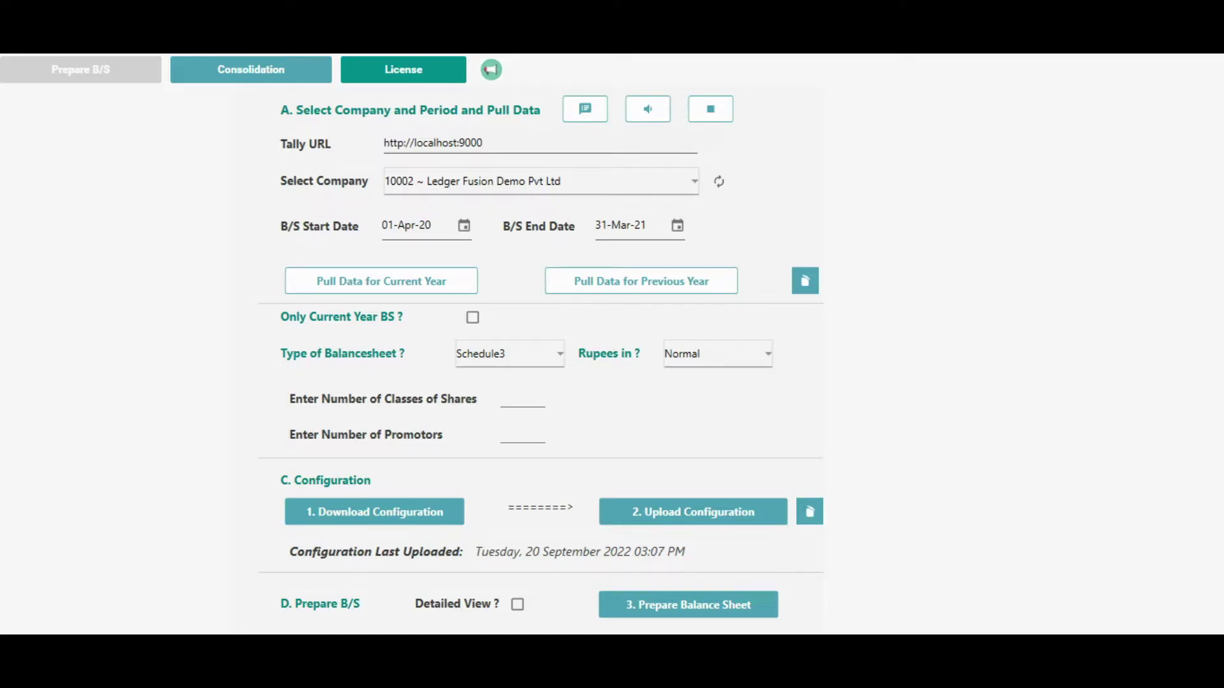
# Upload the Schedule3_Config workbook as the configuration and dismiss the confirmation
pyautogui.click(711, 513)
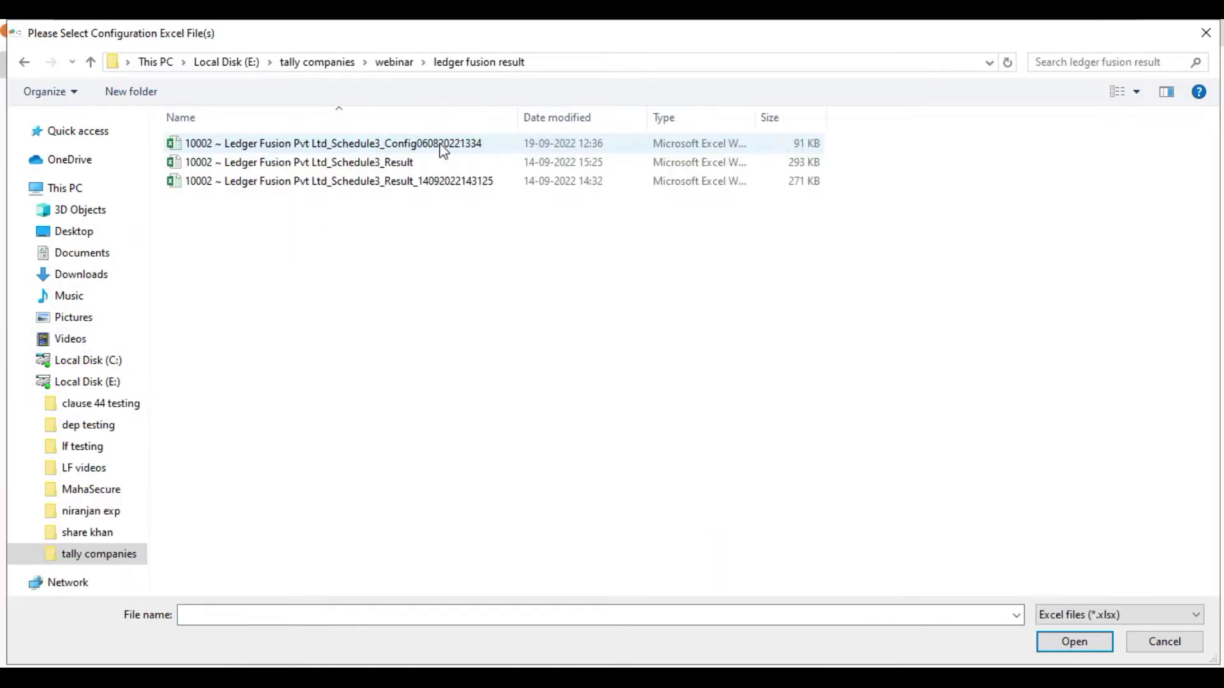
pyautogui.click(442, 146)
pyautogui.doubleClick(442, 147)
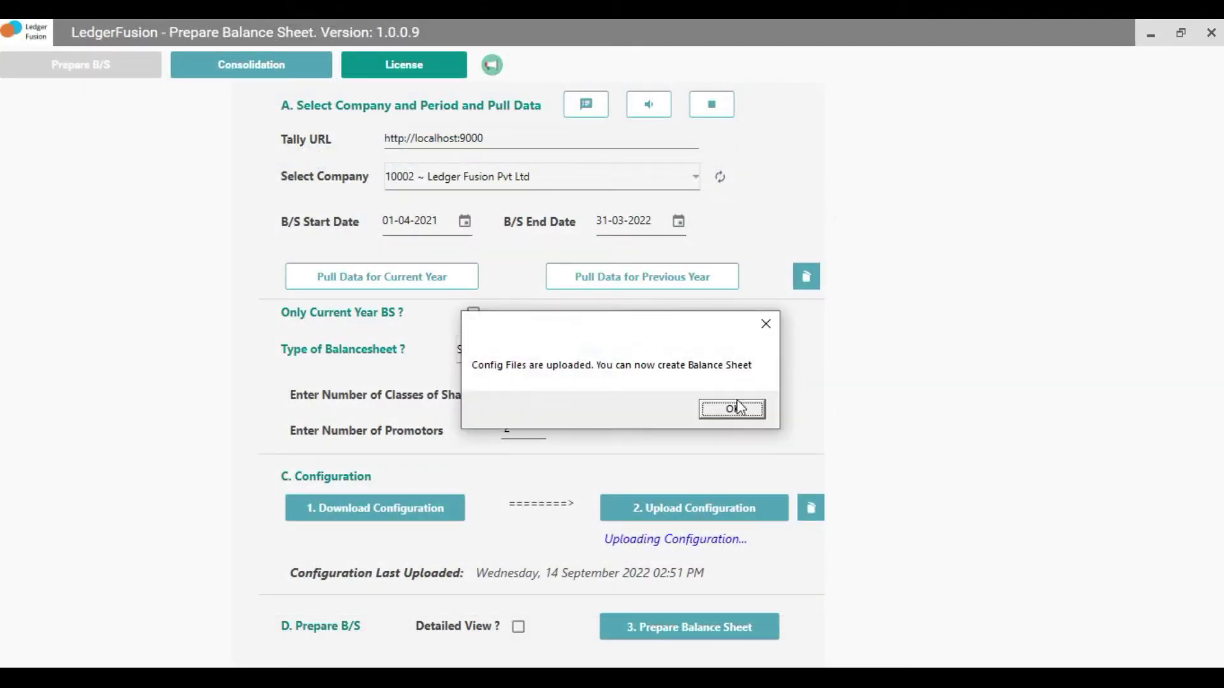
pyautogui.click(731, 410)
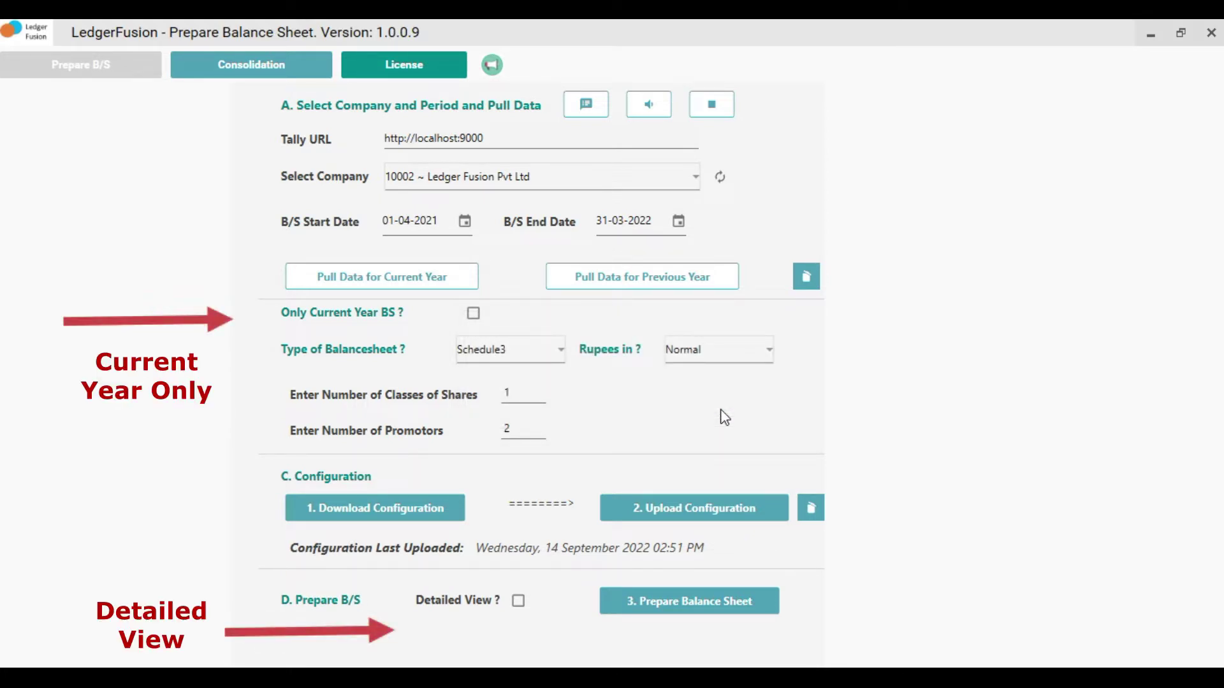
pyautogui.click(519, 600)
pyautogui.click(518, 600)
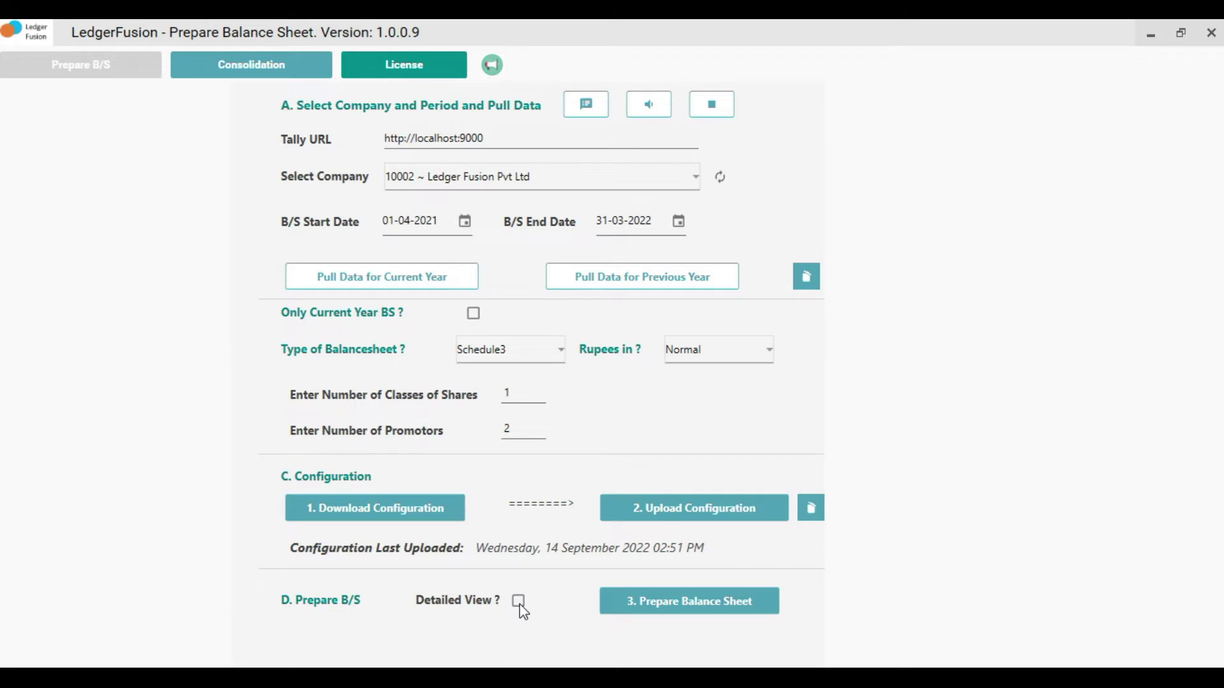
pyautogui.click(621, 603)
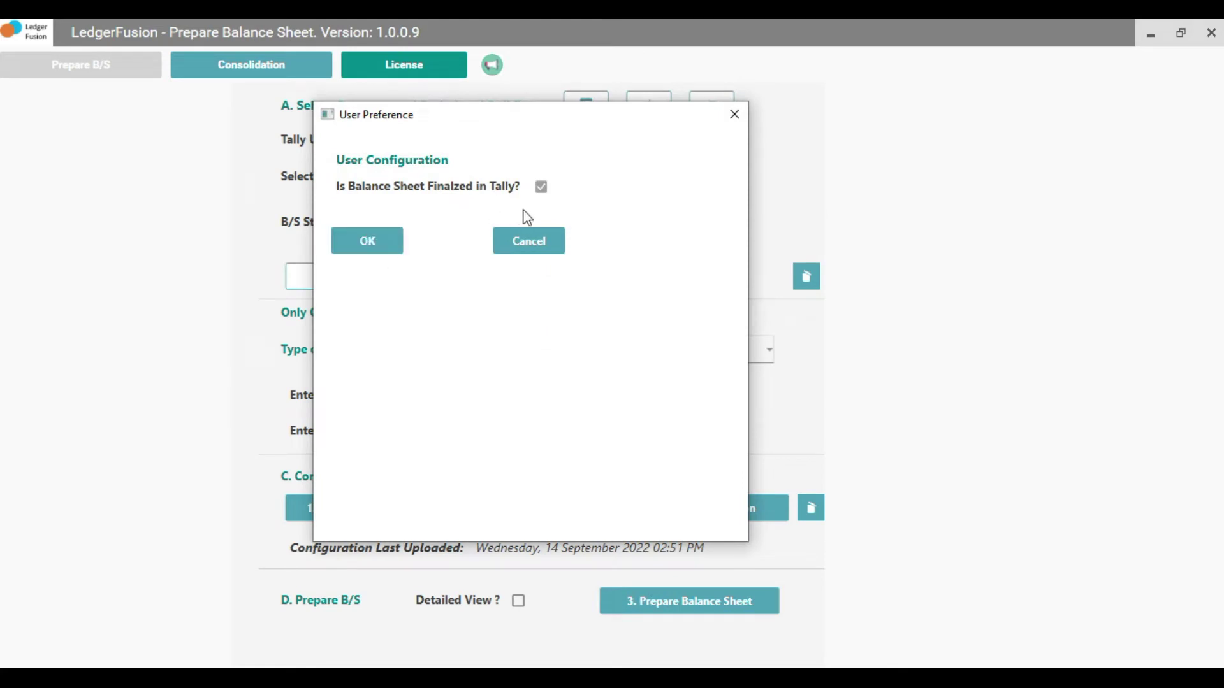
# Untick Finalized in Tally, select MAT, depreciation and deferred tax, and confirm the preferences
pyautogui.click(541, 188)
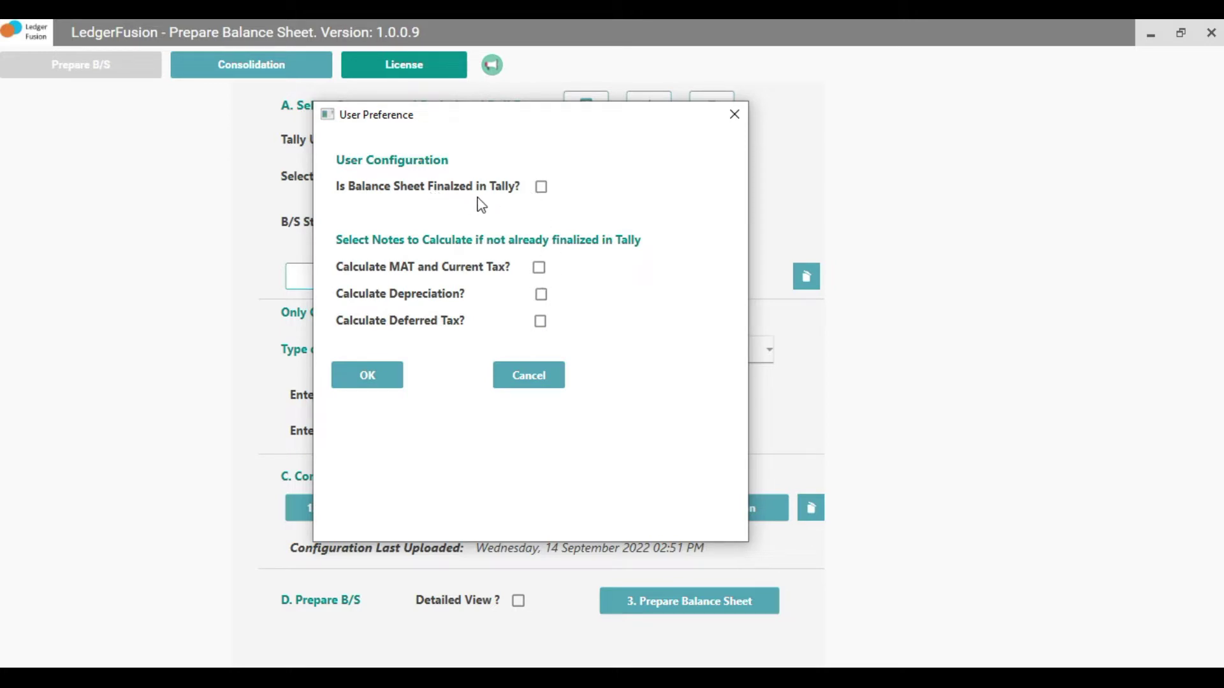
pyautogui.click(538, 266)
pyautogui.click(542, 294)
pyautogui.click(541, 321)
pyautogui.click(539, 269)
pyautogui.click(539, 268)
pyautogui.click(540, 322)
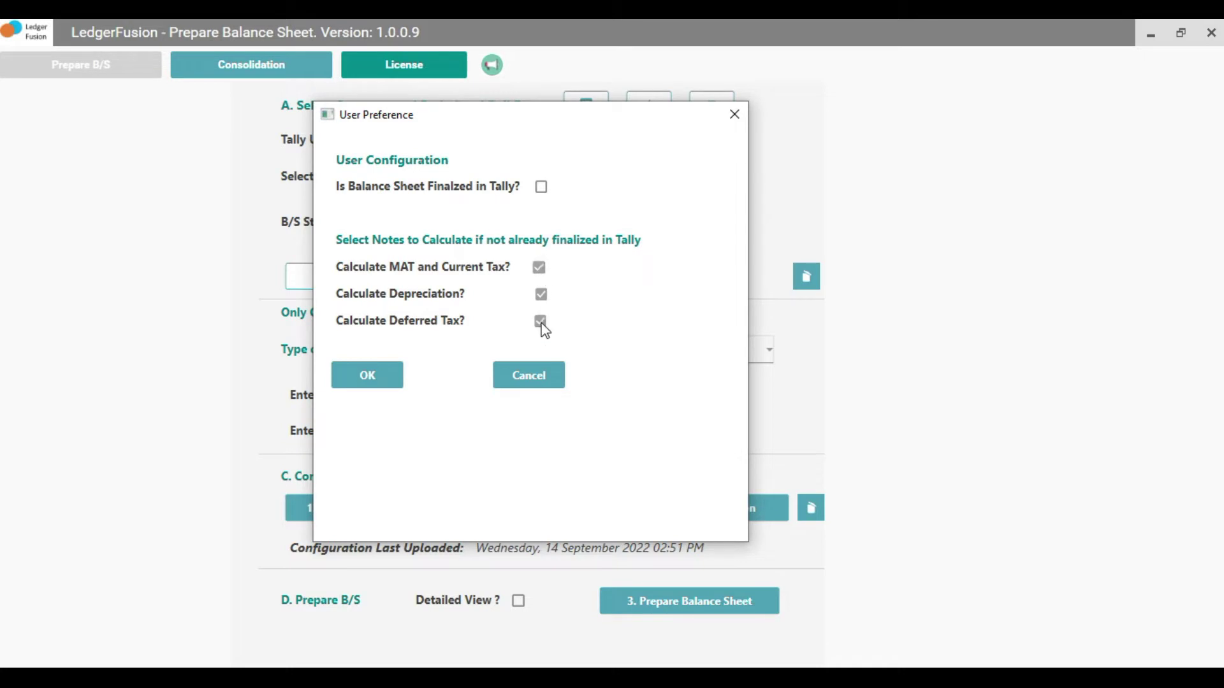
pyautogui.click(379, 381)
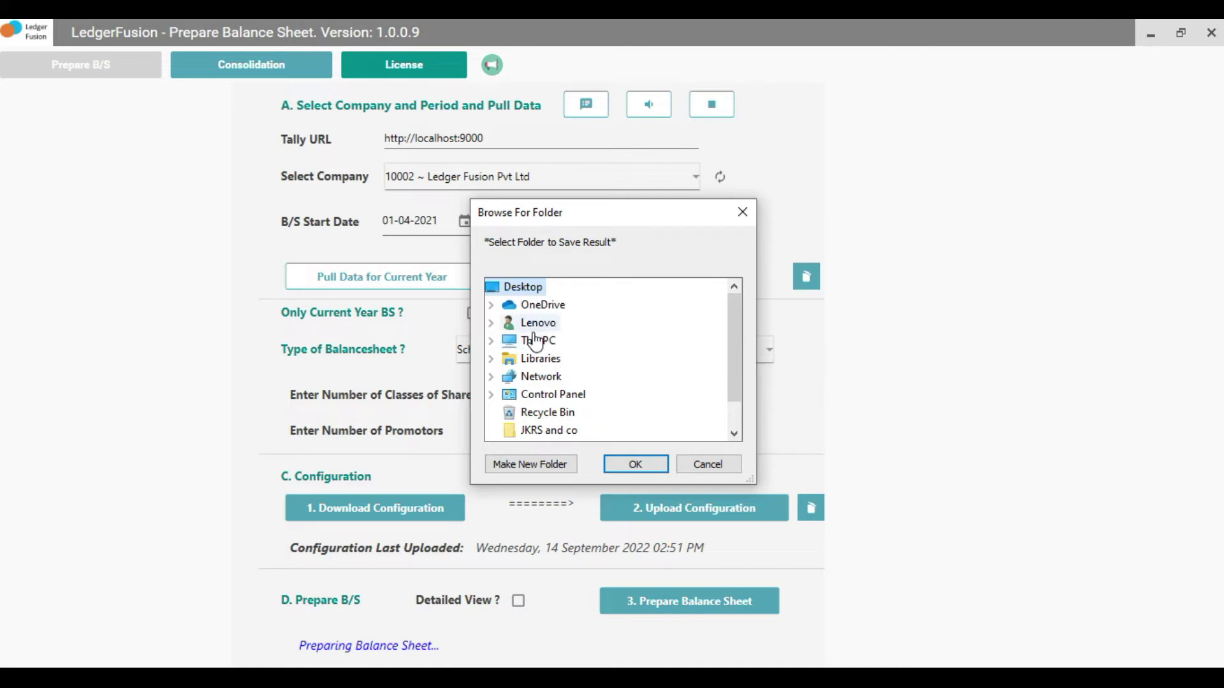
# Choose This PC > Downloads as the folder for the balance sheet results
pyautogui.doubleClick(539, 341)
pyautogui.click(565, 358)
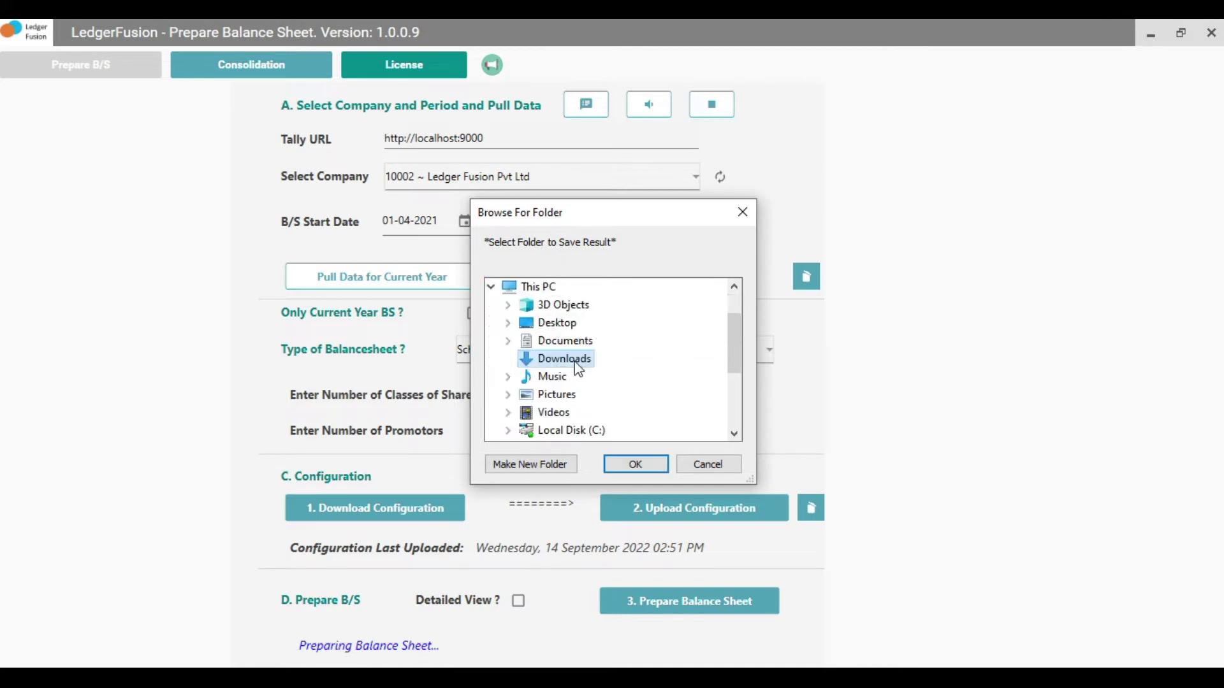
pyautogui.click(633, 465)
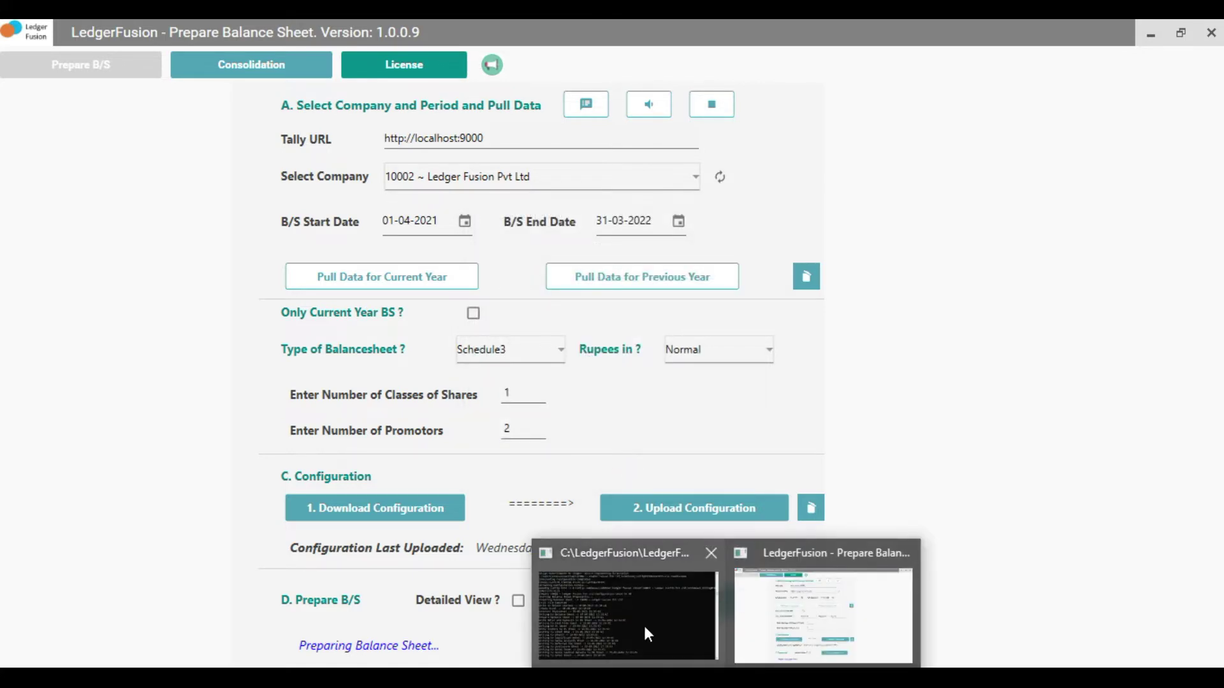
# Watch the processing log until it finishes and dismiss the completion and closing stock messages
pyautogui.click(644, 623)
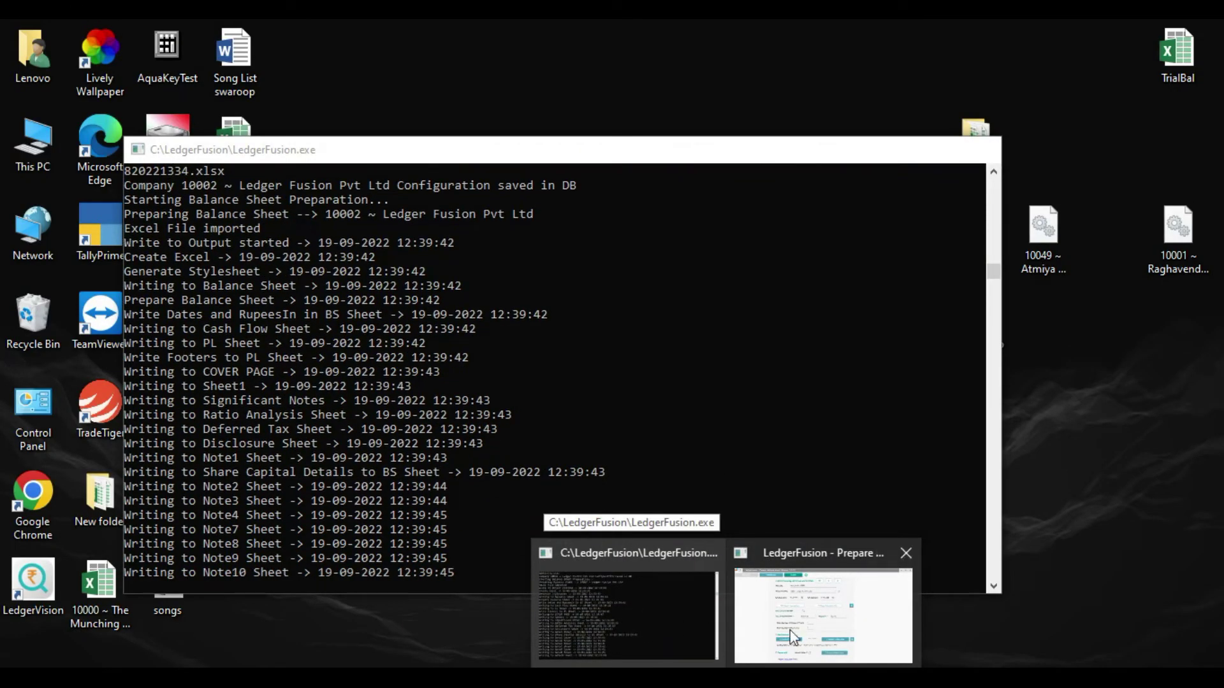
pyautogui.click(822, 612)
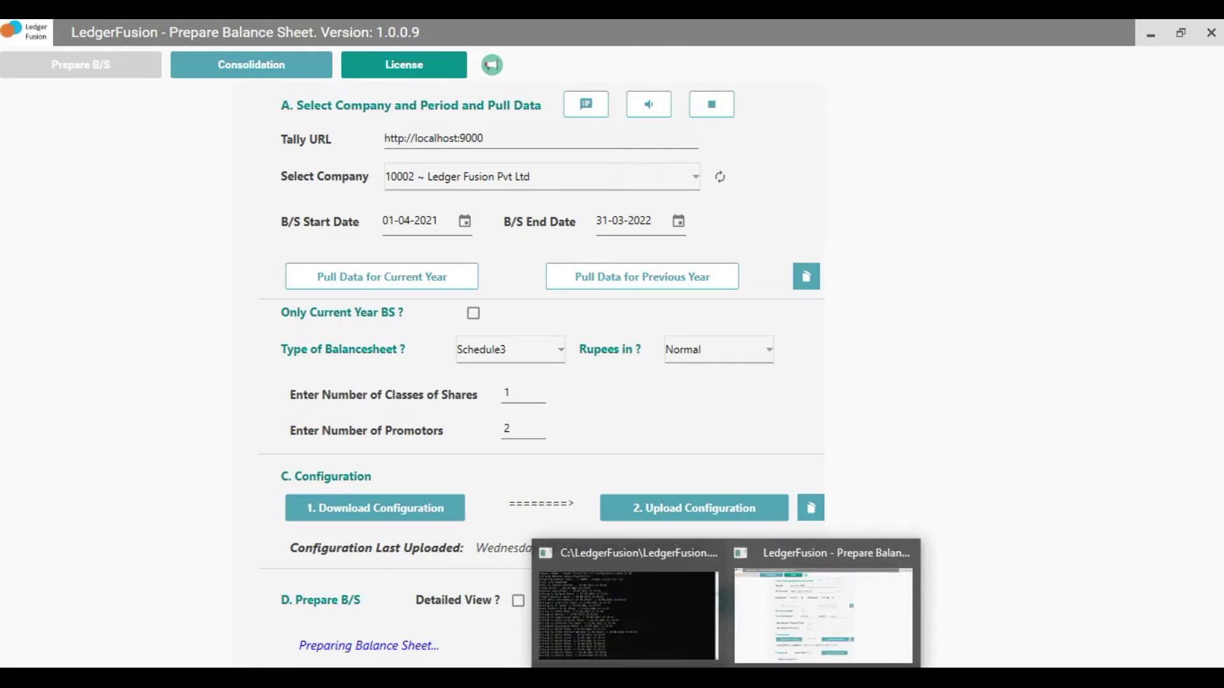
pyautogui.click(632, 612)
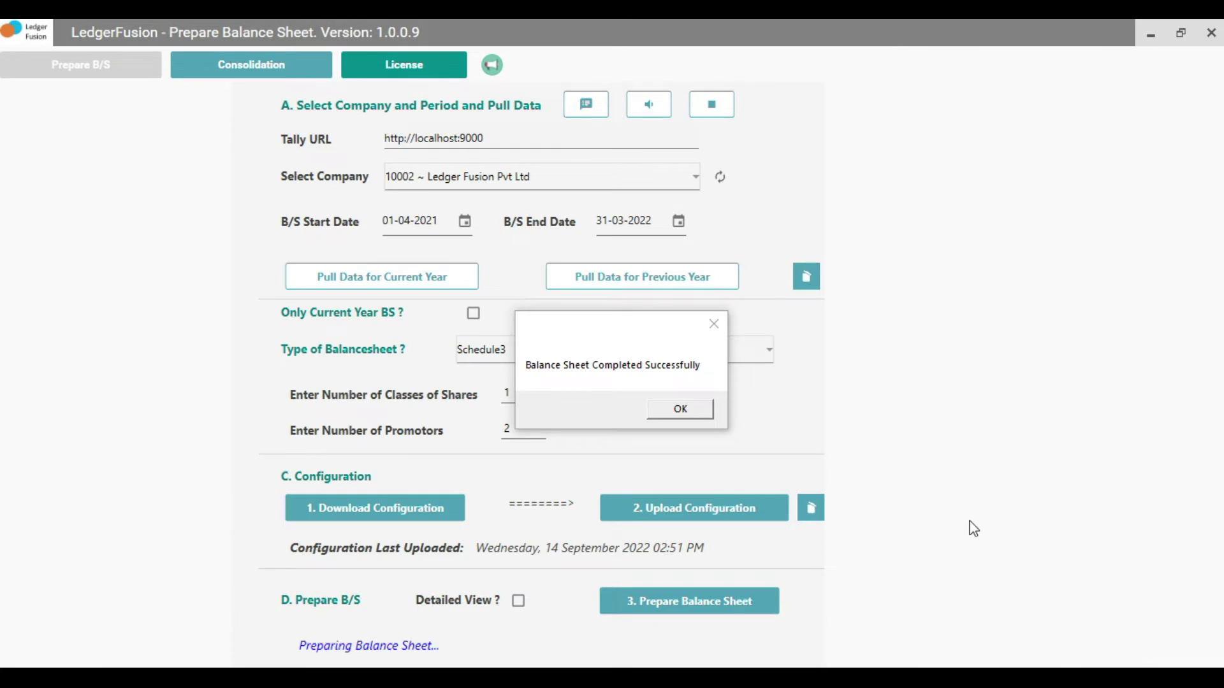
pyautogui.click(678, 411)
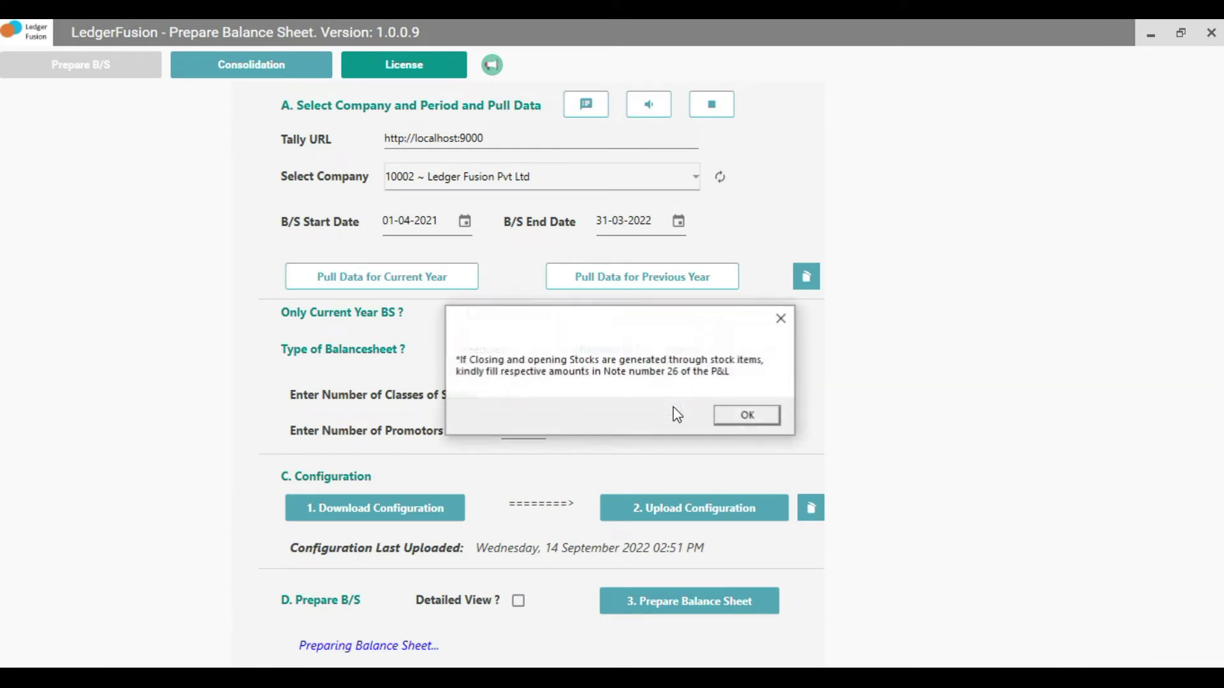
pyautogui.click(747, 418)
pyautogui.click(1130, 641)
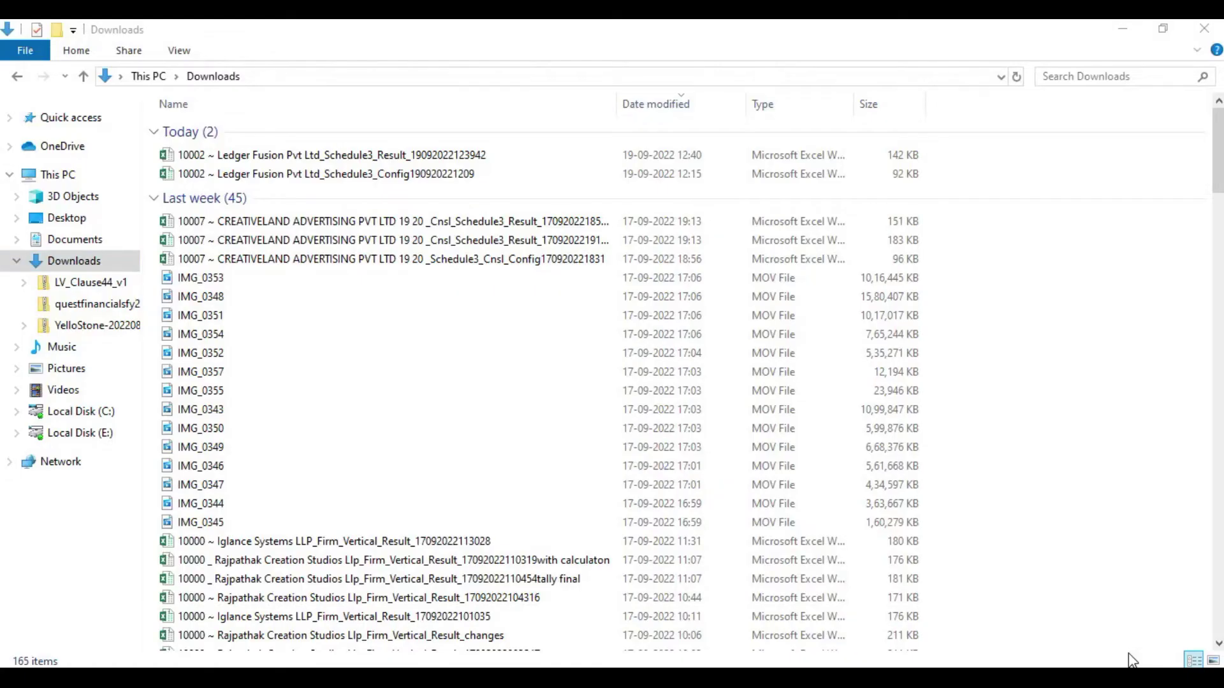
# Open the newest 10002 ~ Ledger Fusion Pvt Ltd_Schedule3_Result workbook from Downloads
pyautogui.doubleClick(478, 158)
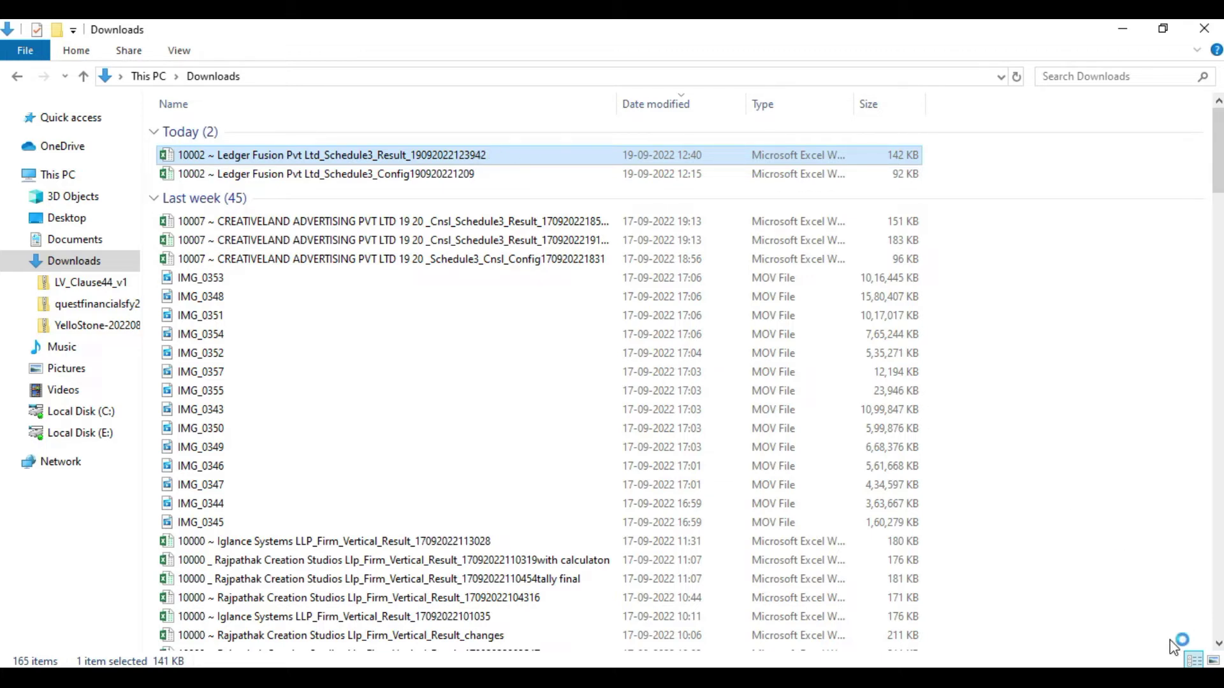
pyautogui.scroll(-10, 612, 431)
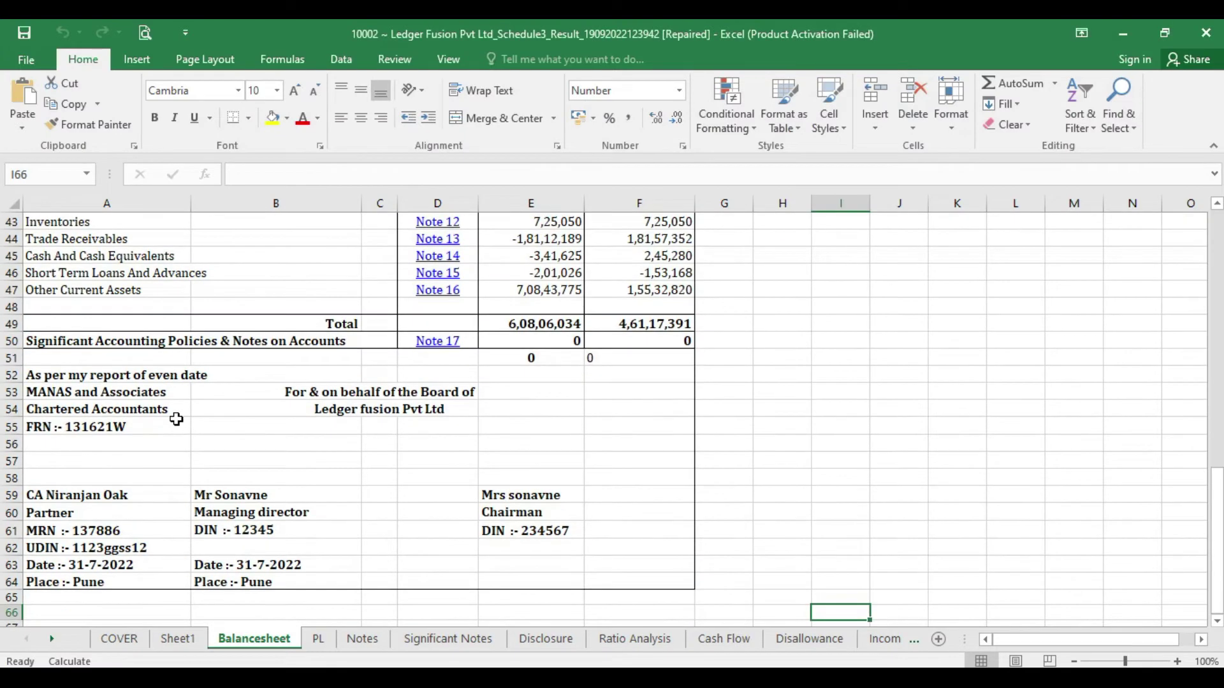
# Review the COVER, Sheet1, Balancesheet and PL sheets, scrolling through the P&L rows
pyautogui.click(119, 638)
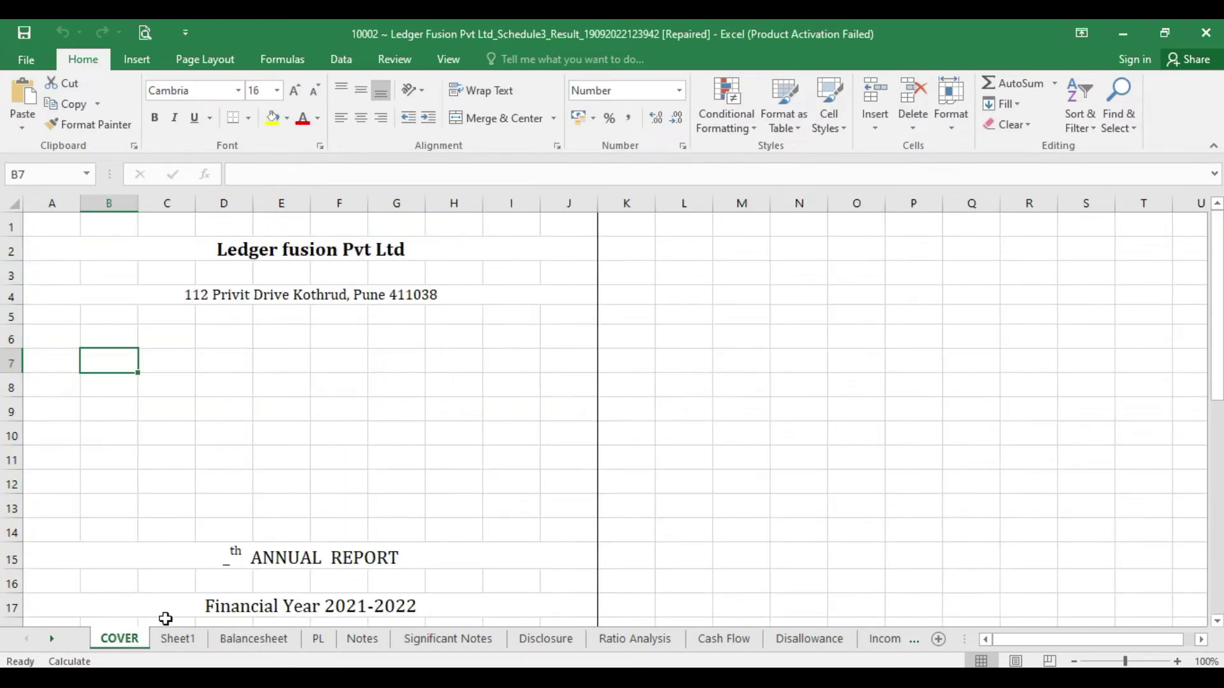
pyautogui.click(172, 639)
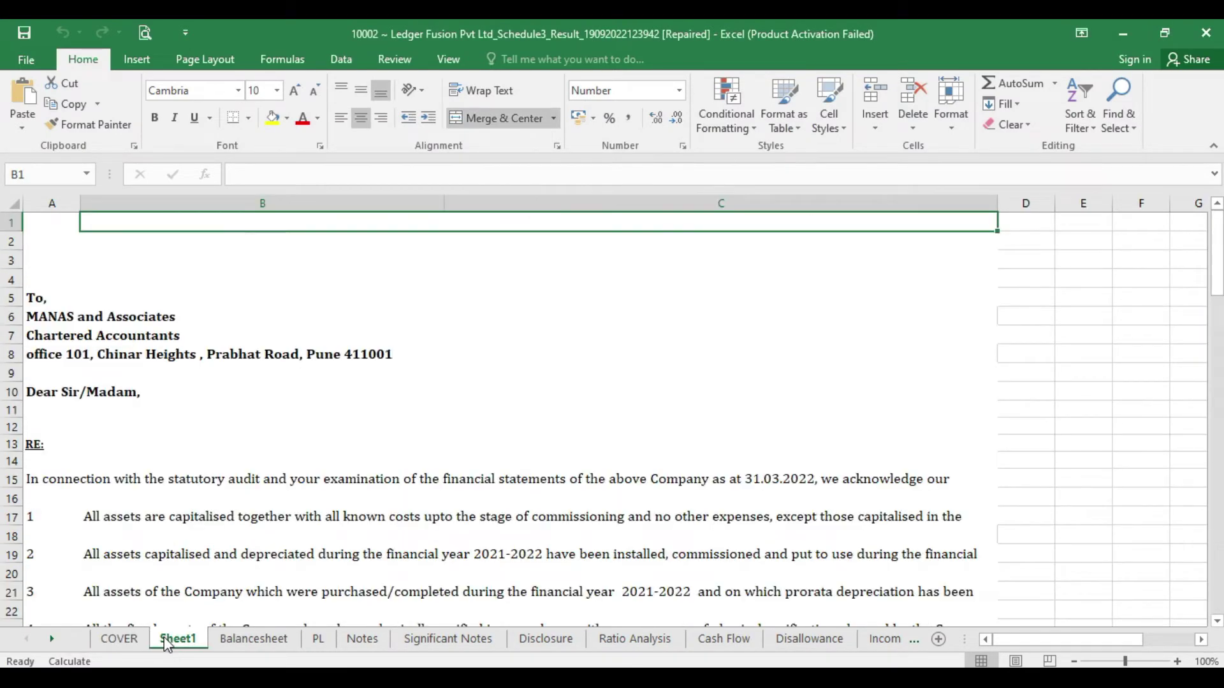
pyautogui.click(255, 639)
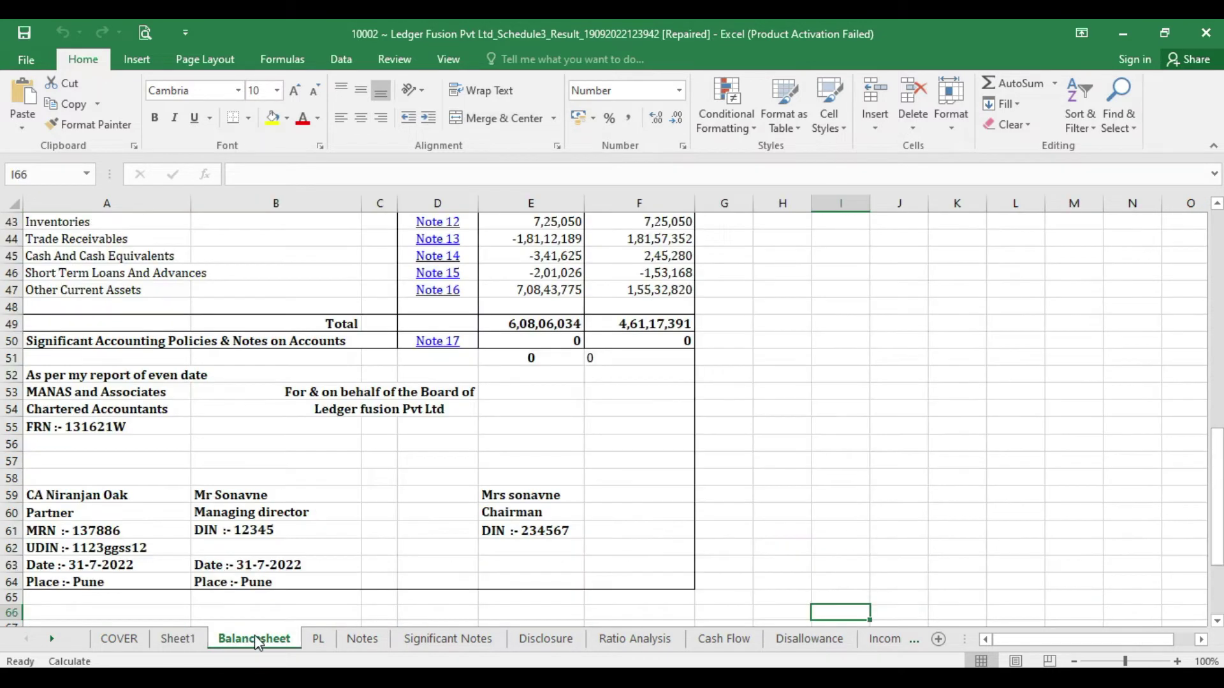
pyautogui.click(318, 638)
pyautogui.click(157, 511)
pyautogui.hotkey('ctrl', 'Up')
pyautogui.hotkey('ctrl', 'Up')
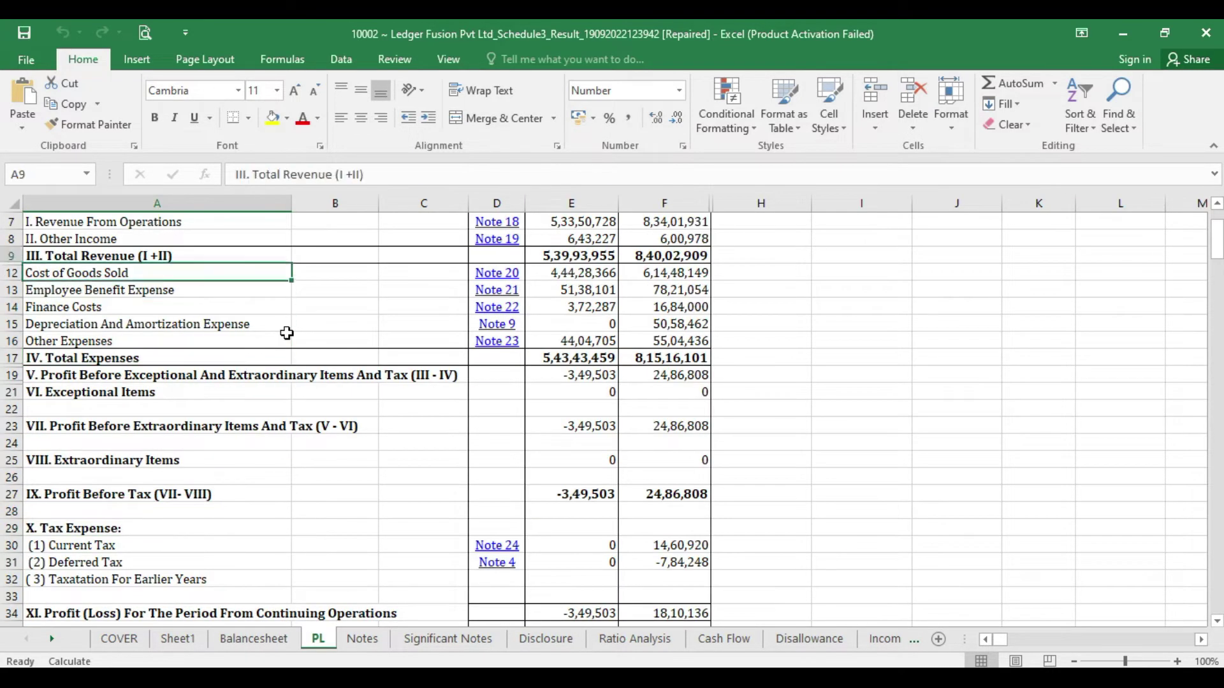
pyautogui.hotkey('ctrl', 'Up')
pyautogui.hotkey('ctrl', 'Down')
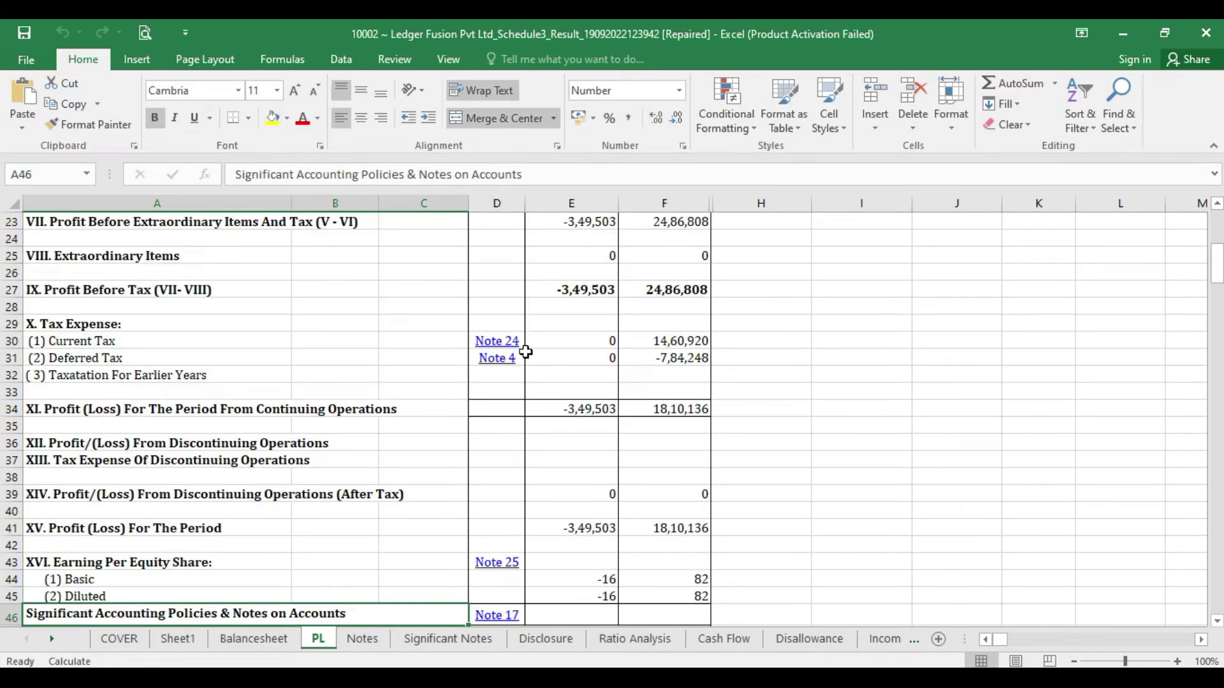
# Scroll the sheet tabs right and show the IT Depreciation sheet
pyautogui.click(53, 638)
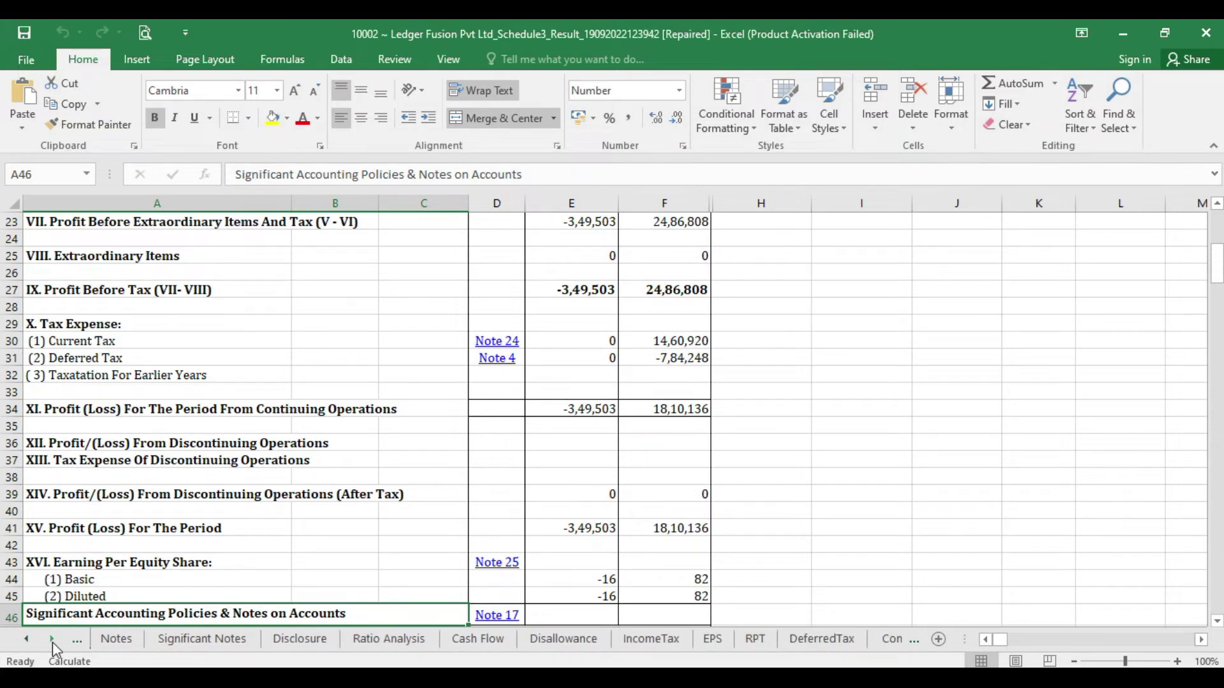
pyautogui.click(53, 638)
pyautogui.click(53, 638)
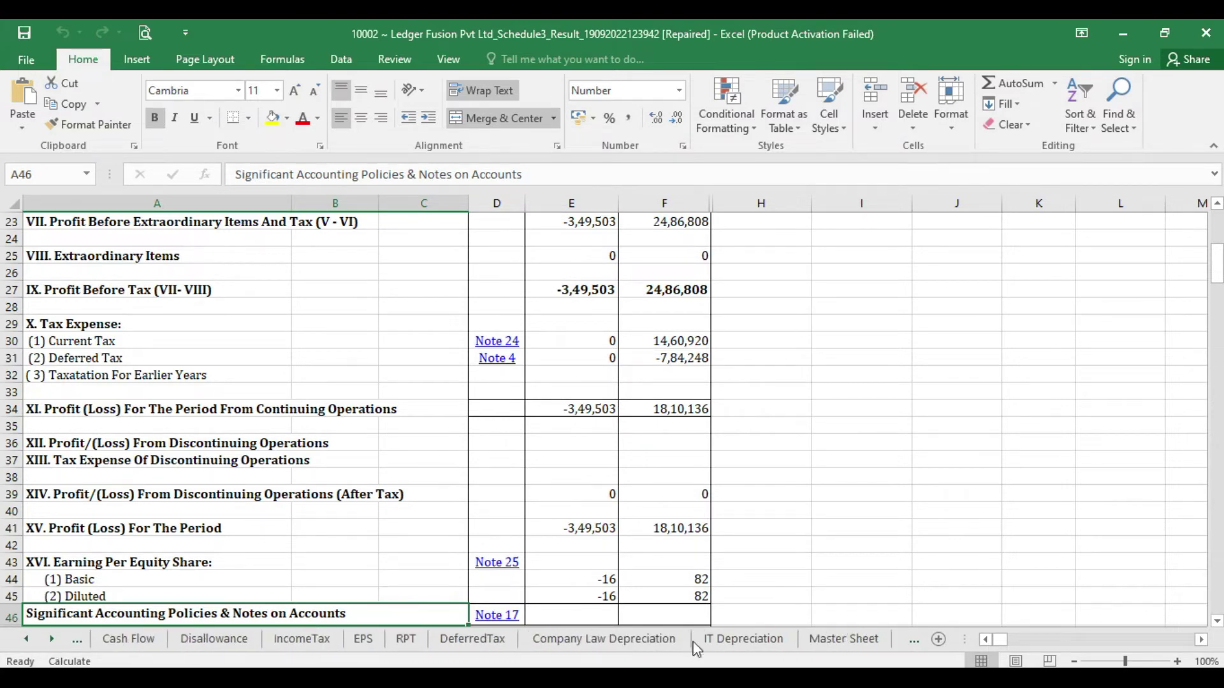
pyautogui.click(744, 639)
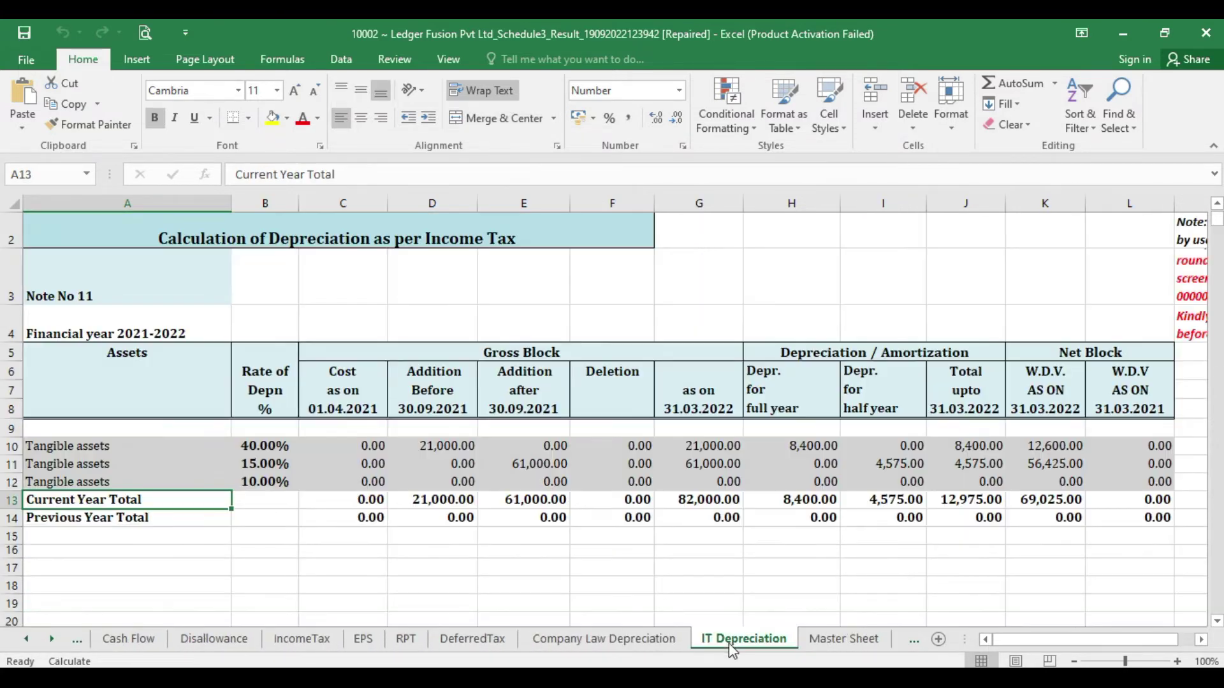
# Check the opening cost formula in C10, then show the Company Law Depreciation sheet
pyautogui.click(336, 446)
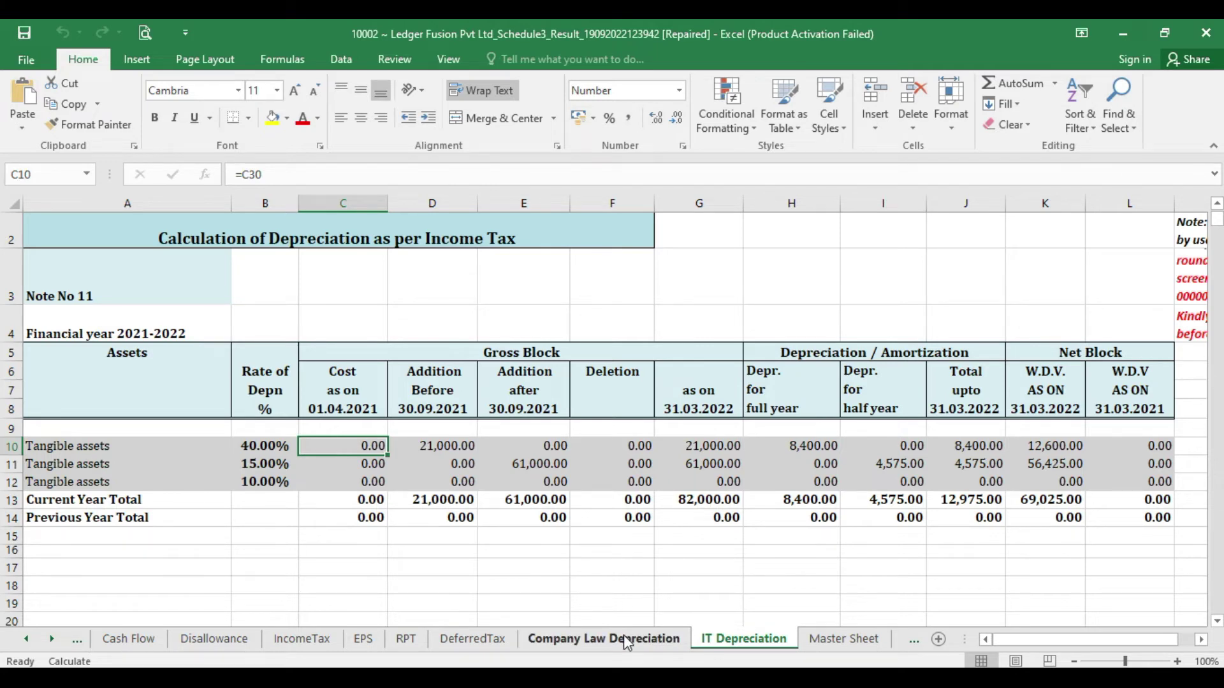
pyautogui.click(604, 639)
pyautogui.press('Up')
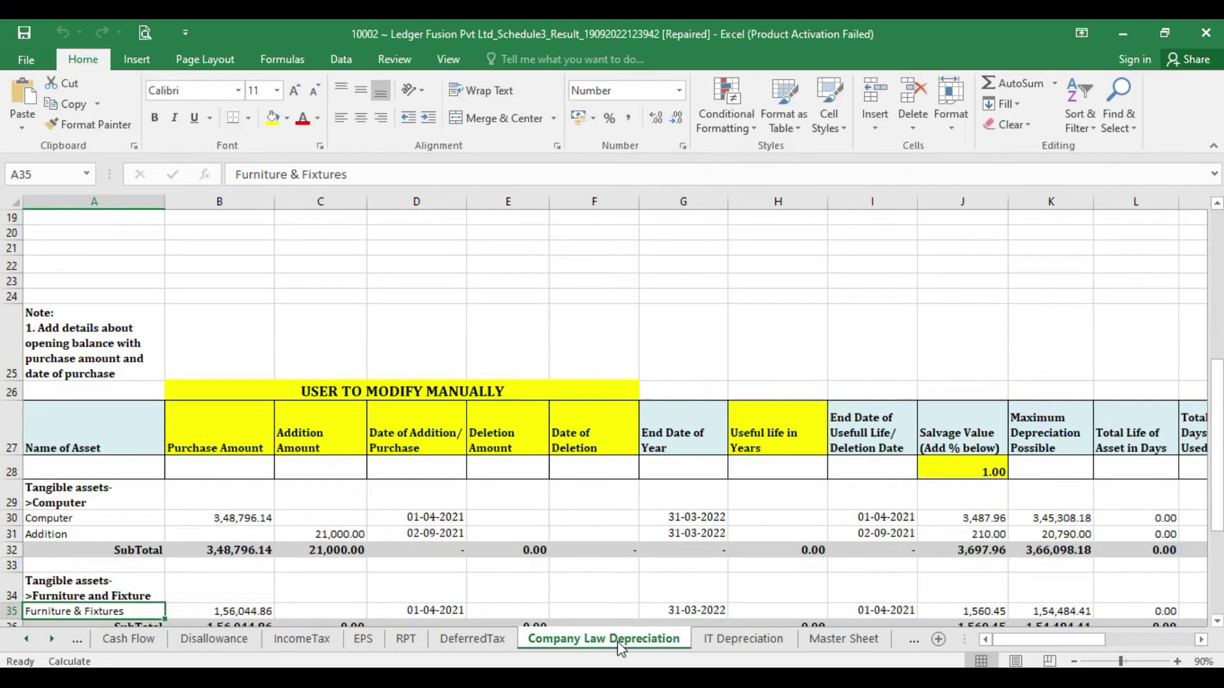
pyautogui.press('pageup')
pyautogui.press('pageup')
pyautogui.press('pageup')
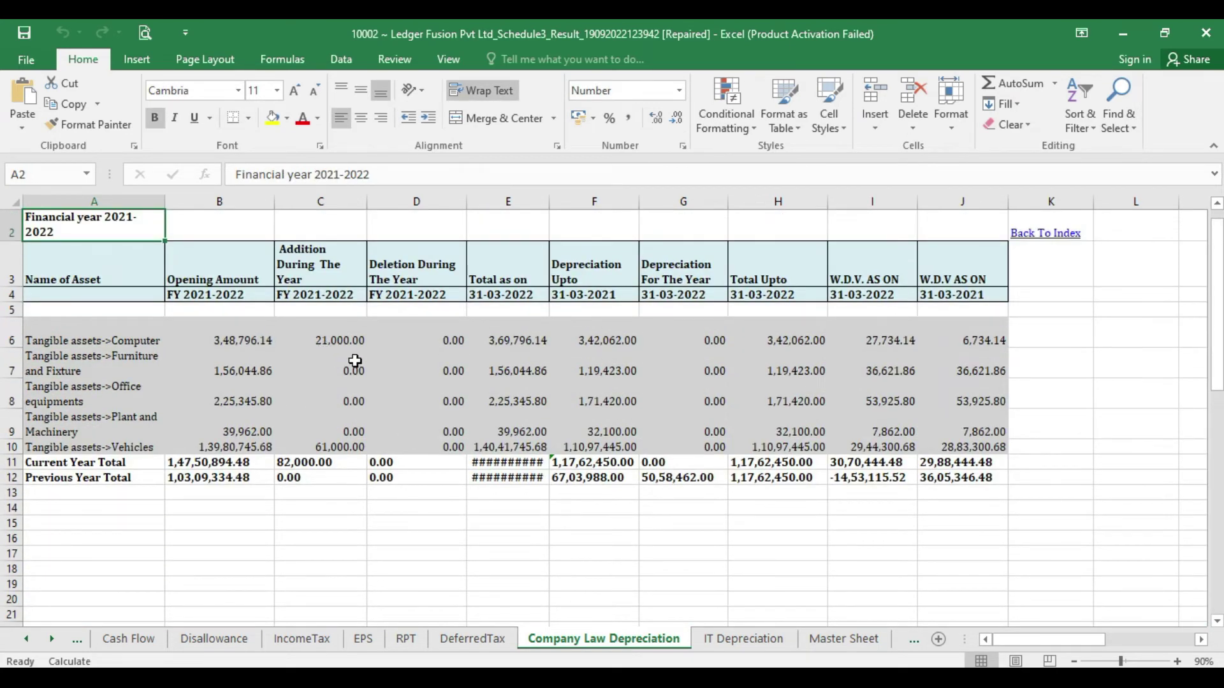
# Browse the addition amounts, the opening balance note and the Computer asset group
pyautogui.click(350, 588)
pyautogui.press('Down')
pyautogui.press('Down')
pyautogui.press('Down')
pyautogui.press('Down')
pyautogui.press('Down')
pyautogui.press('Down')
pyautogui.press('Down')
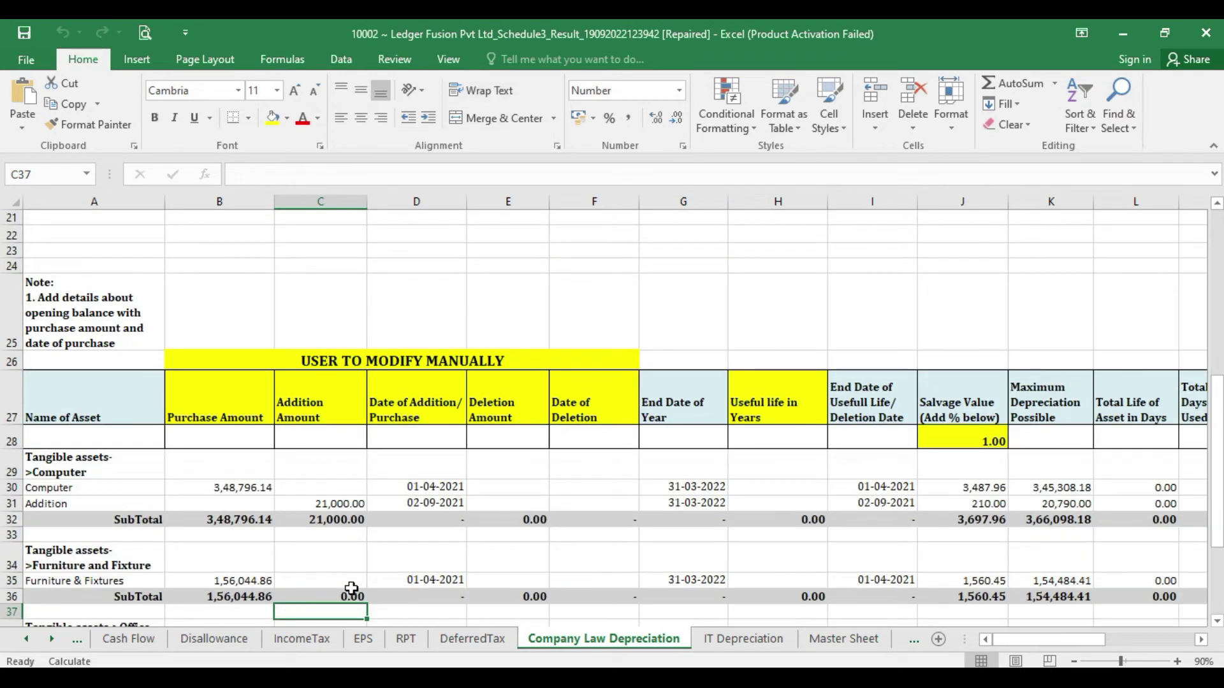
pyautogui.press('Down')
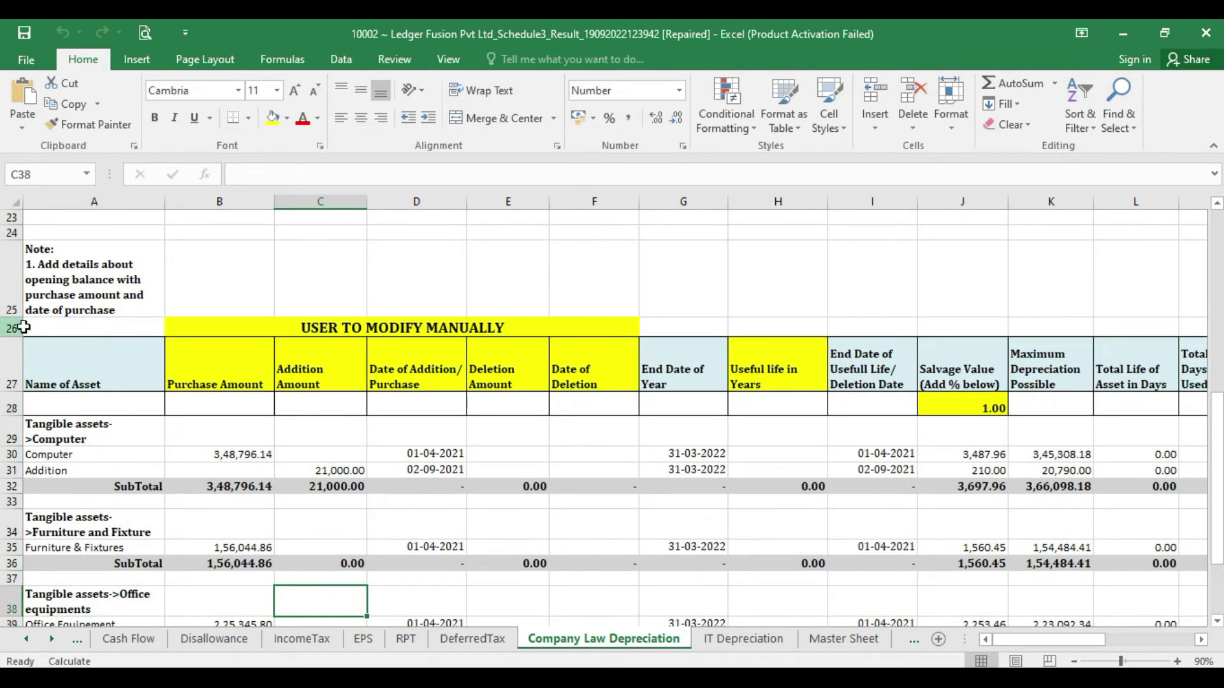
pyautogui.click(68, 280)
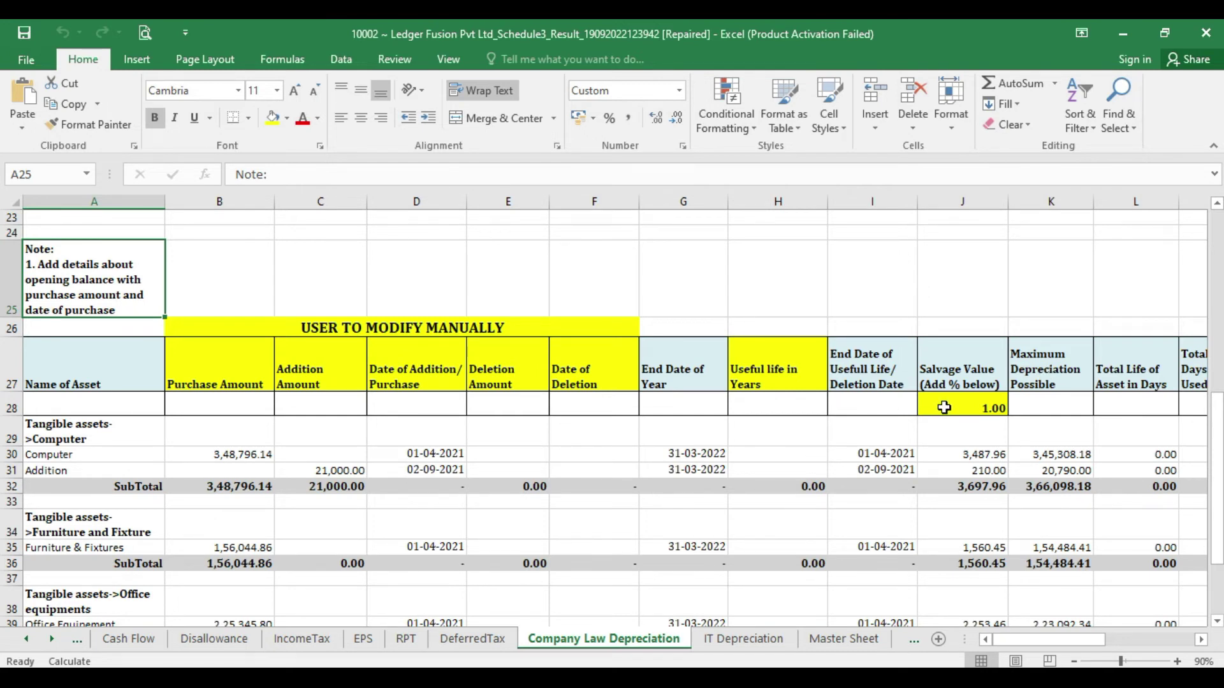
pyautogui.press('Down')
pyautogui.press('Down')
pyautogui.press('Down')
pyautogui.press('Down')
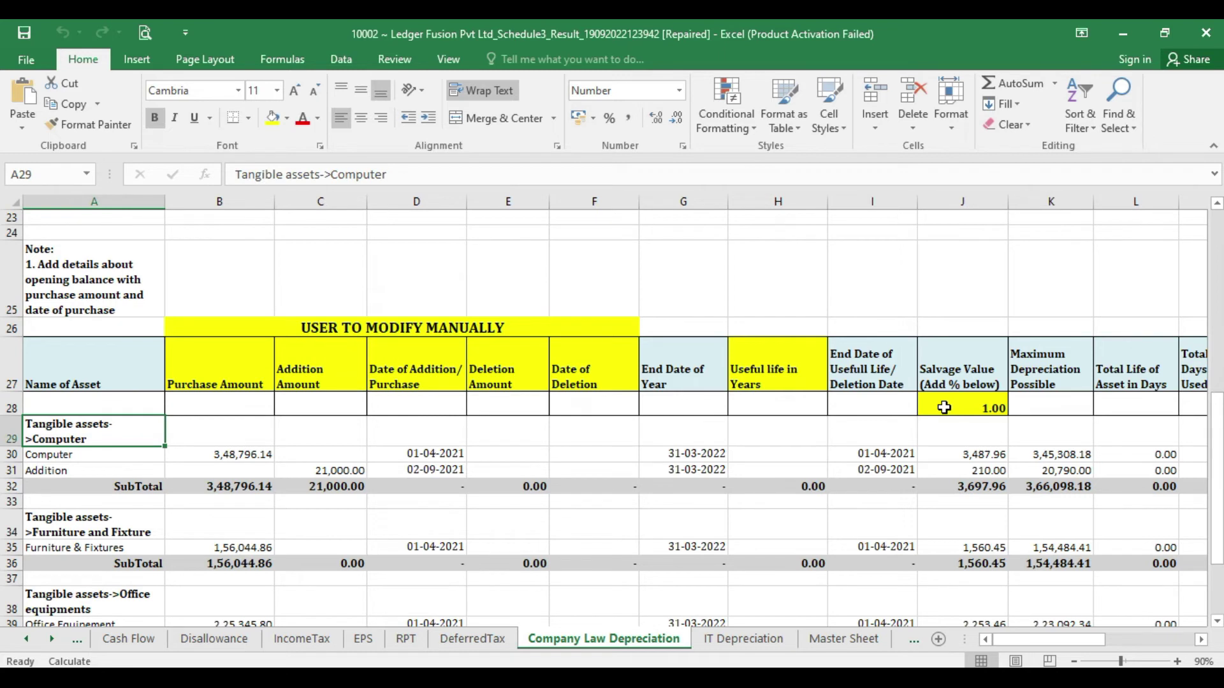
pyautogui.press('Right')
pyautogui.press('Right')
pyautogui.press('Right')
pyautogui.press('Right')
pyautogui.press('Right')
pyautogui.press('Right')
pyautogui.press('Right')
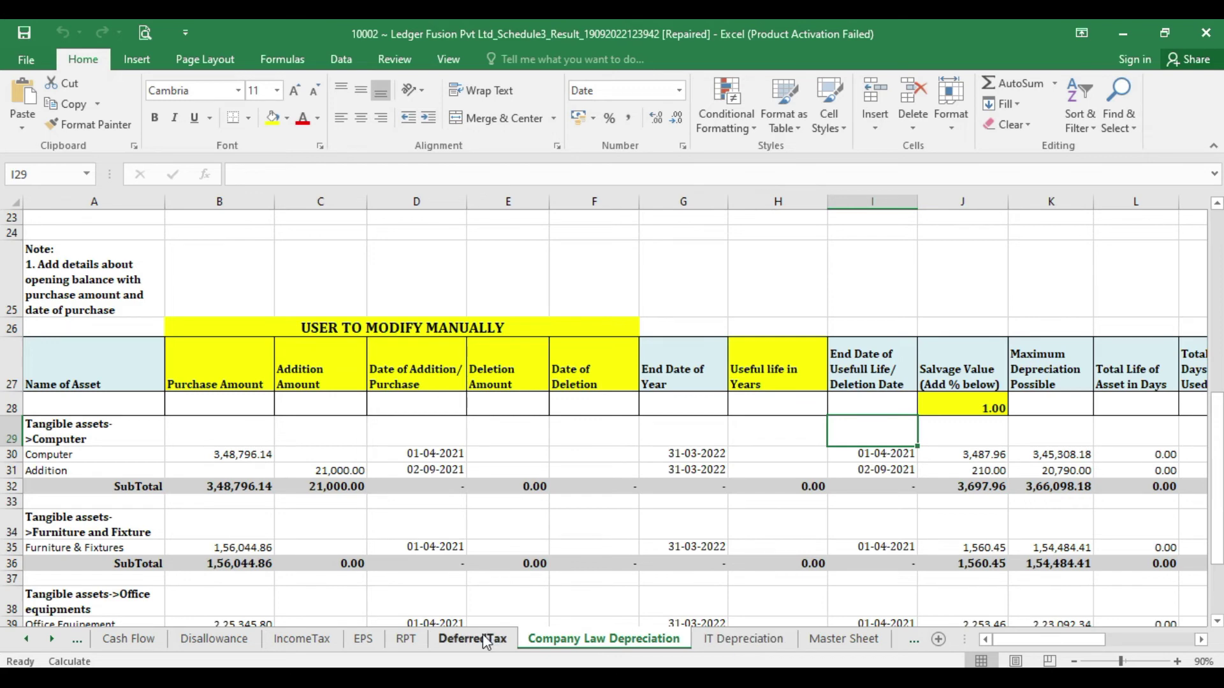
# Review the Disallowance and IncomeTax sheets, keeping the D43 tax rate at 25
pyautogui.click(217, 643)
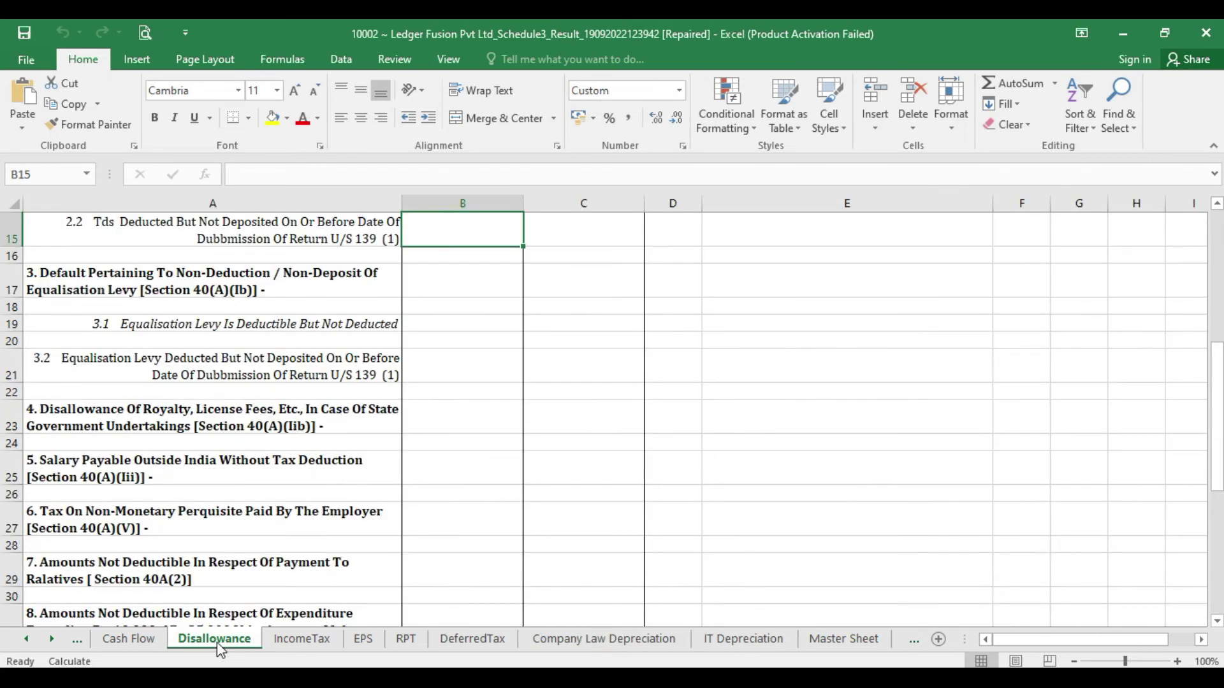
pyautogui.scroll(5, 217, 643)
pyautogui.hotkey('ctrl', 'Home')
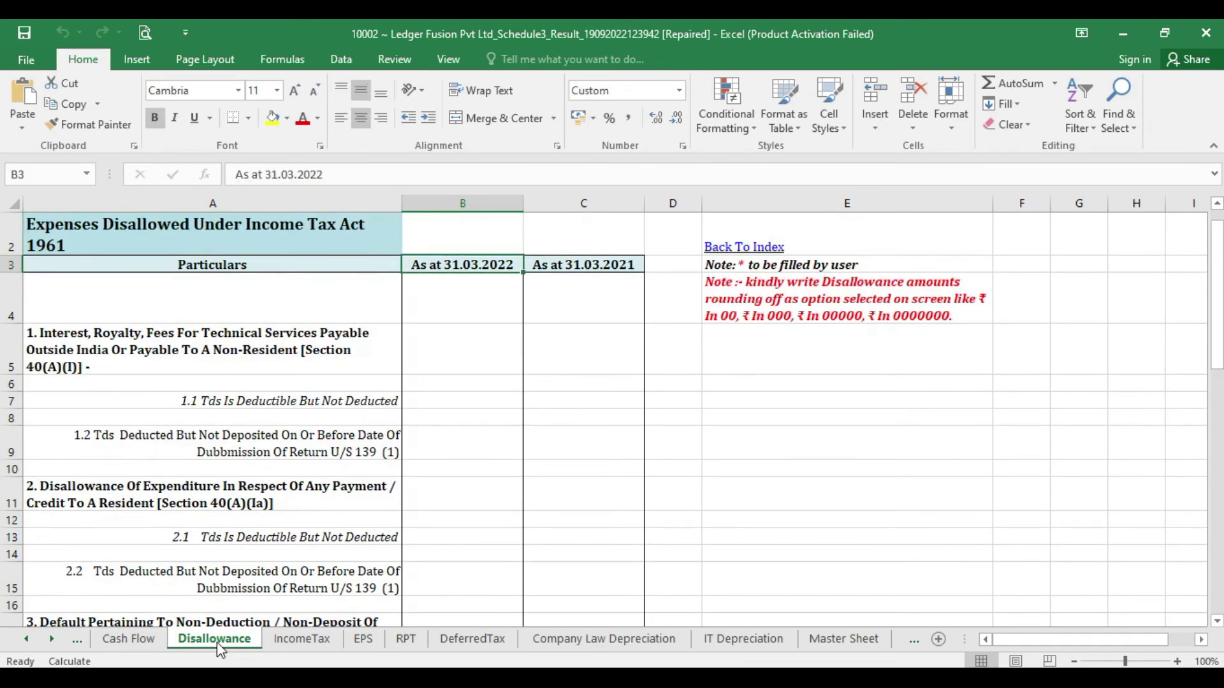
pyautogui.click(300, 639)
pyautogui.scroll(-2, 301, 639)
pyautogui.press('Down')
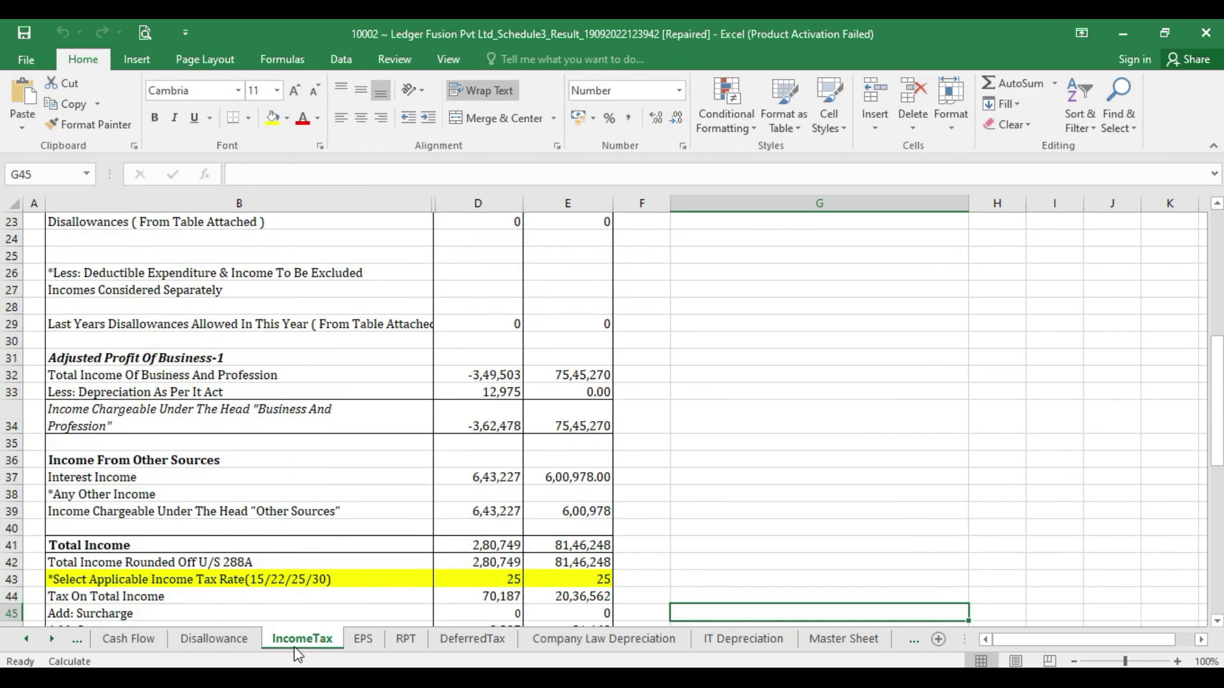
pyautogui.click(491, 582)
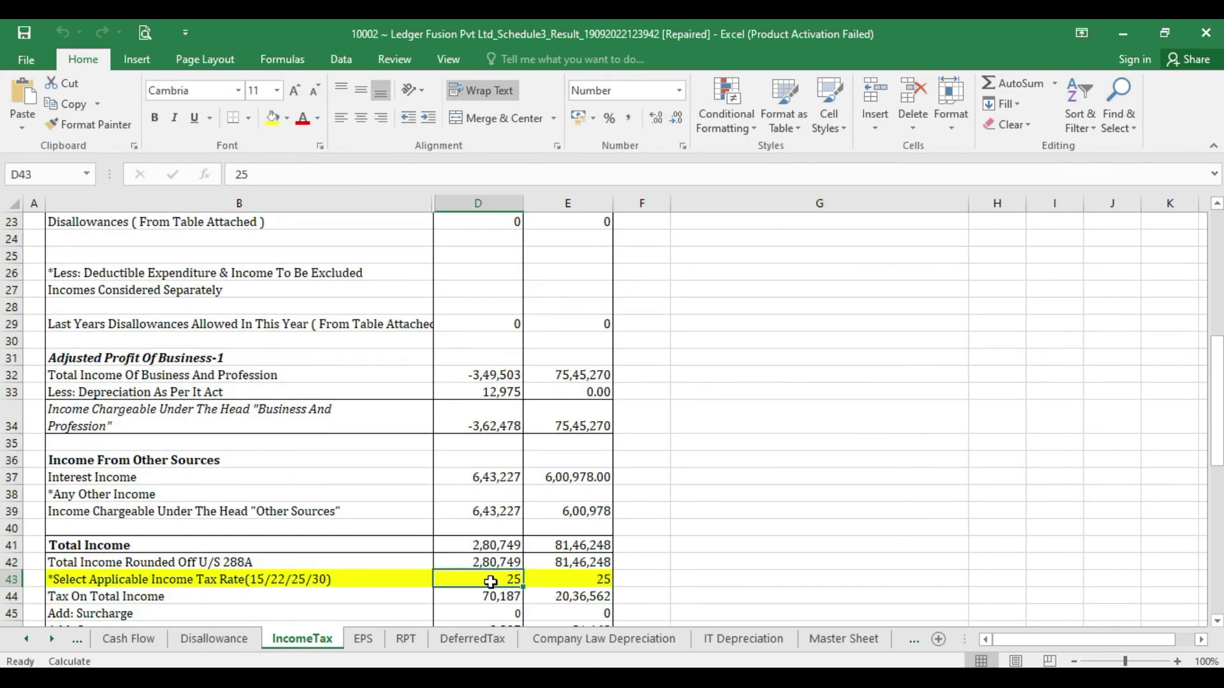
pyautogui.click(531, 579)
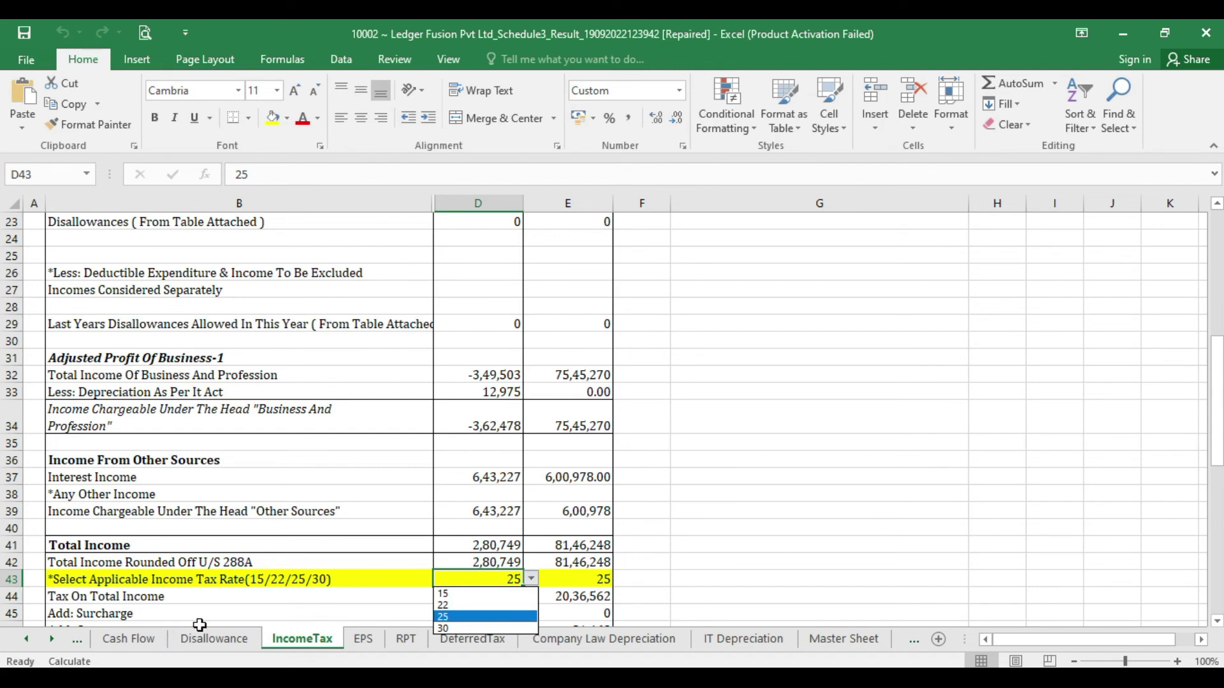
pyautogui.click(218, 613)
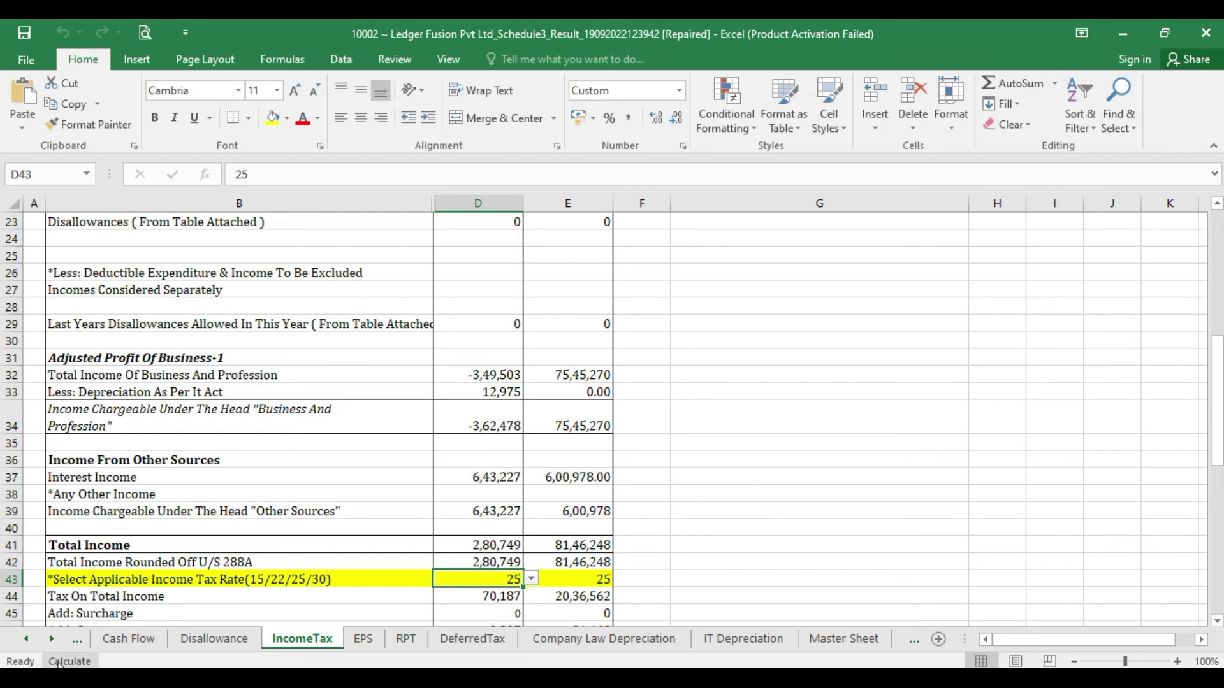
# Scroll the sheet tabs back to the start and show the Balancesheet sheet
pyautogui.click(30, 640)
pyautogui.doubleClick(28, 638)
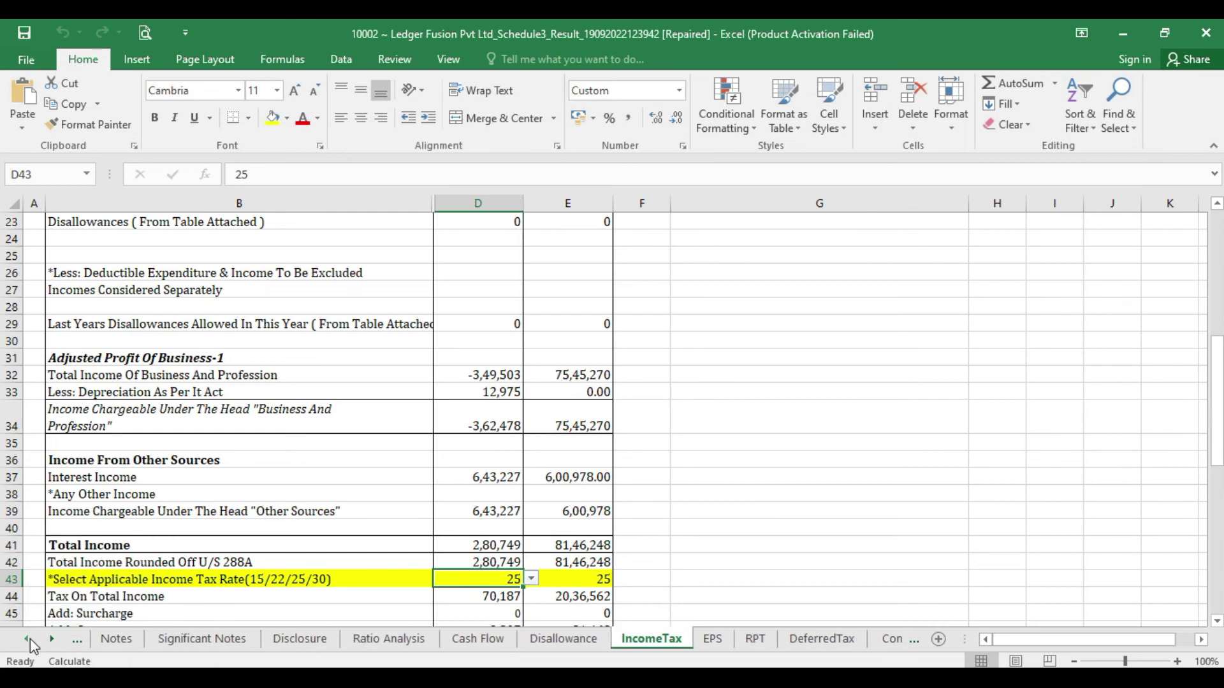
pyautogui.doubleClick(29, 640)
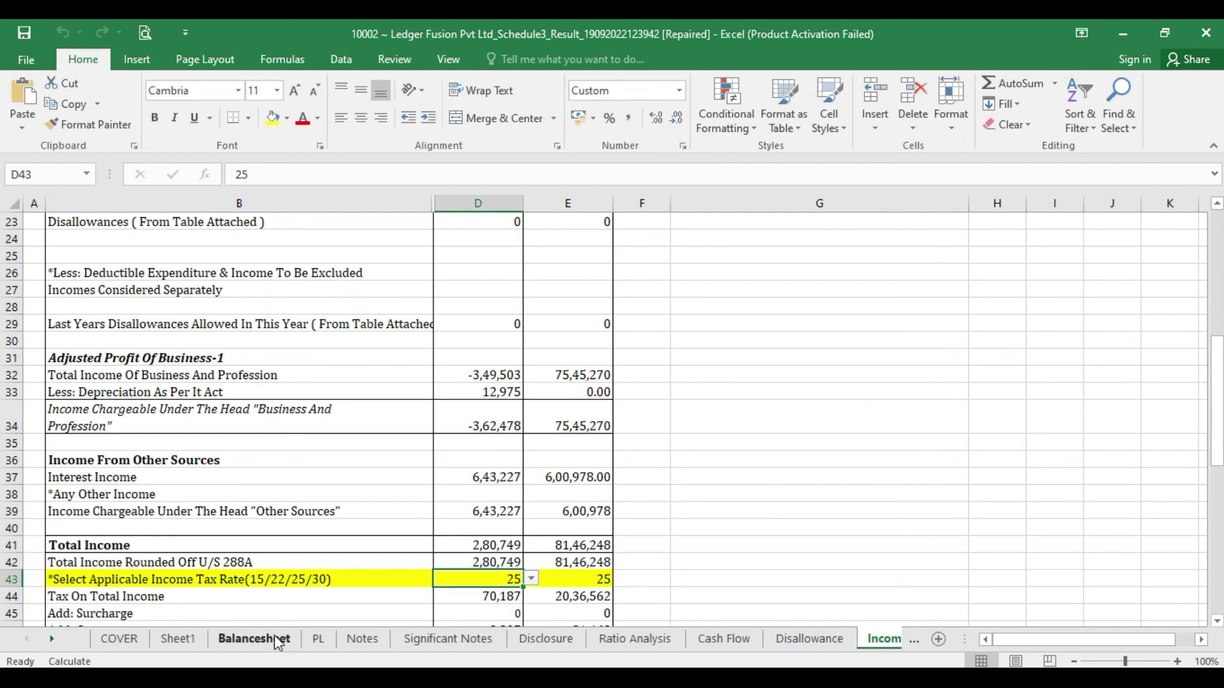
pyautogui.click(253, 639)
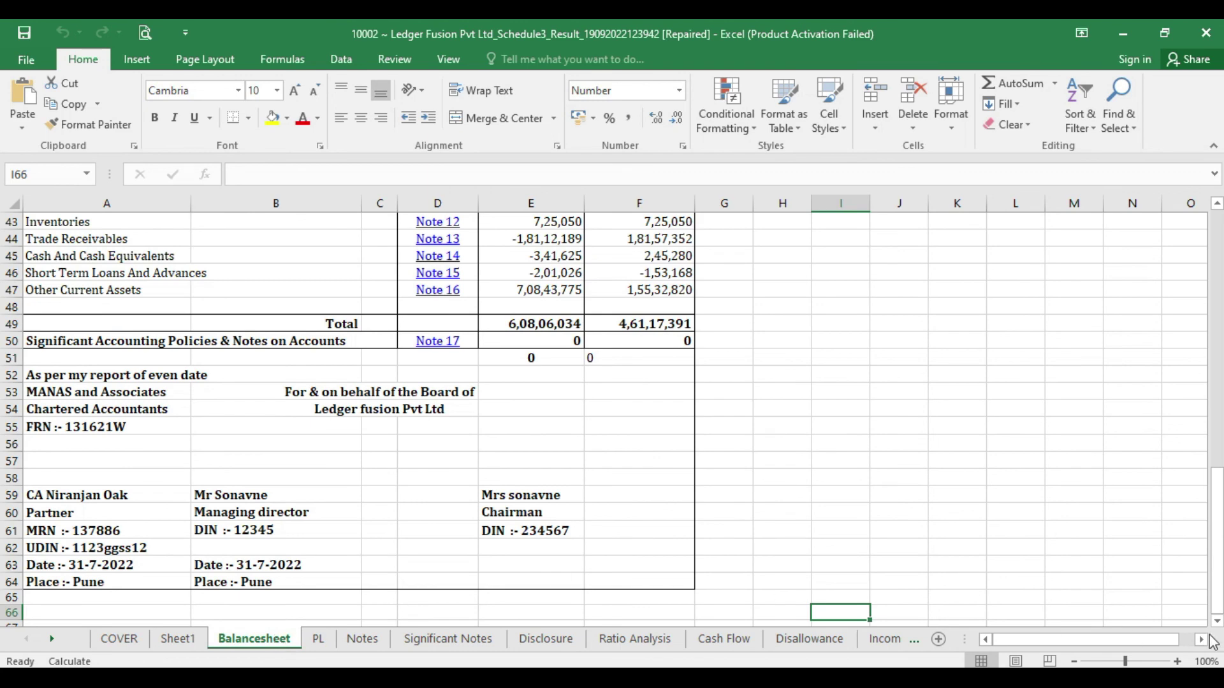